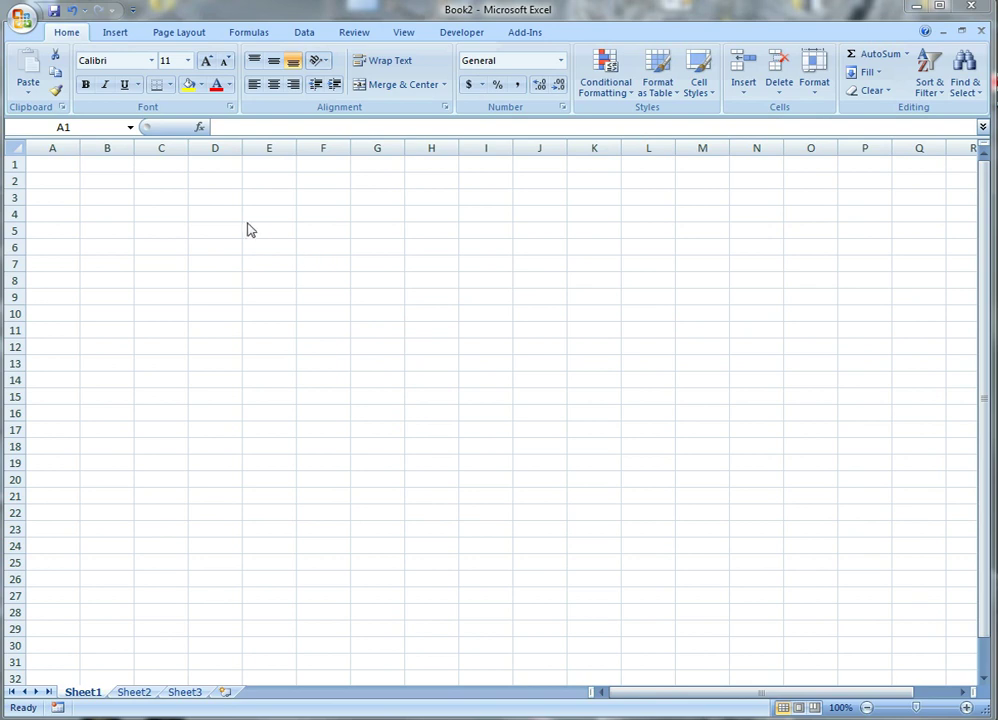
Enter the header 'SELL PRICE (incl. shipping)' in D4.
left_click(200, 246)
left_click(212, 229)
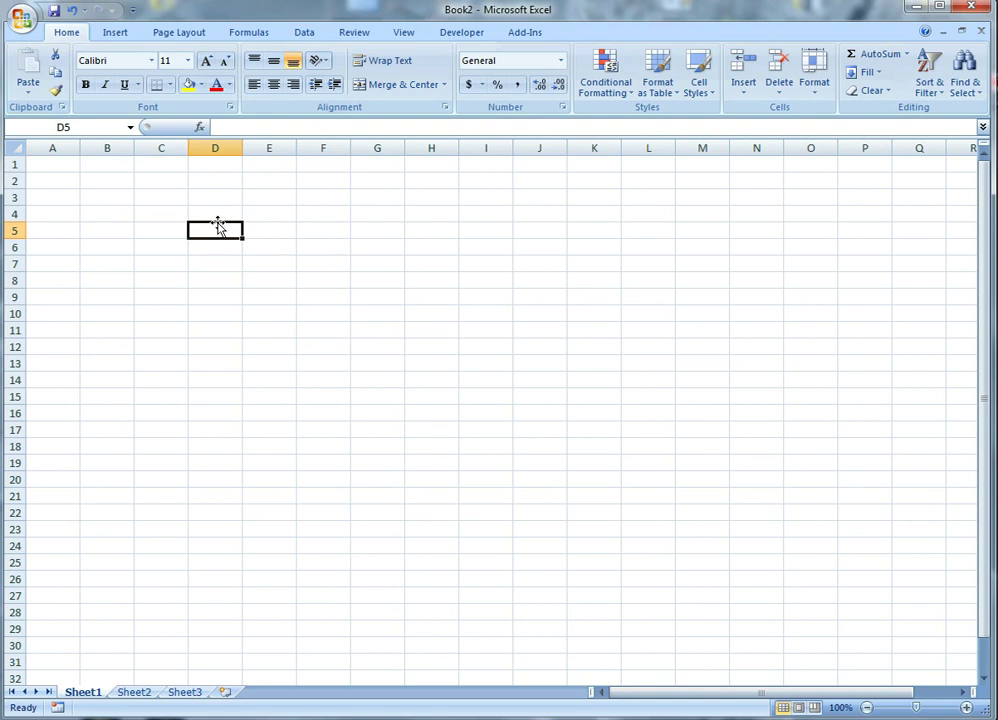
left_click(215, 214)
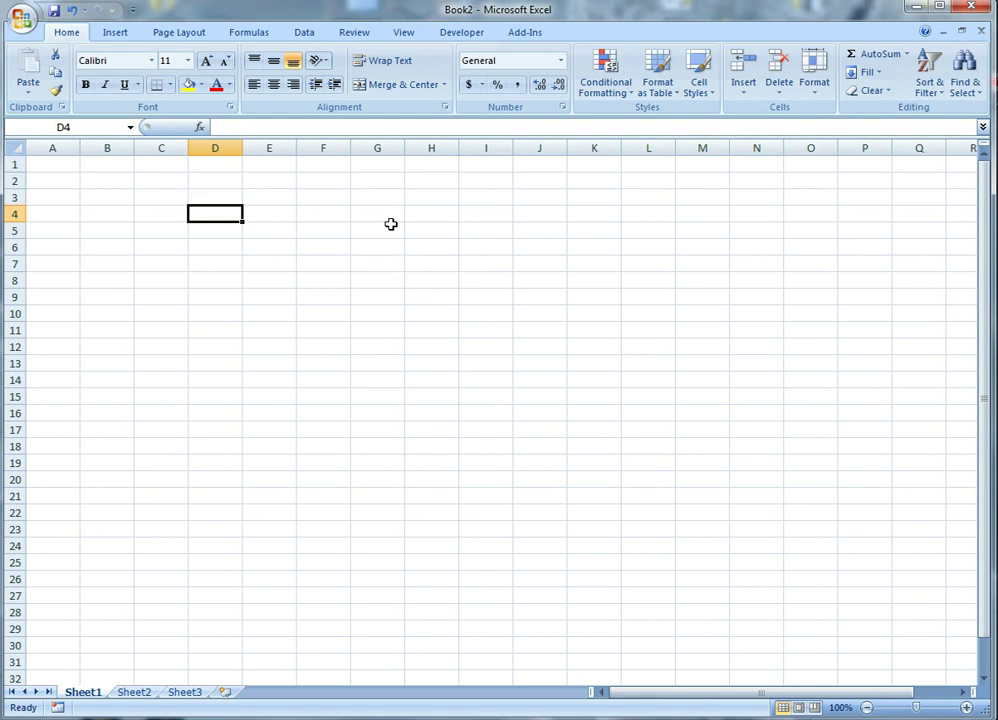
type("SELL PRICE")
key("Tab")
key("Left")
left_click(292, 119)
type("(incl. shipping)")
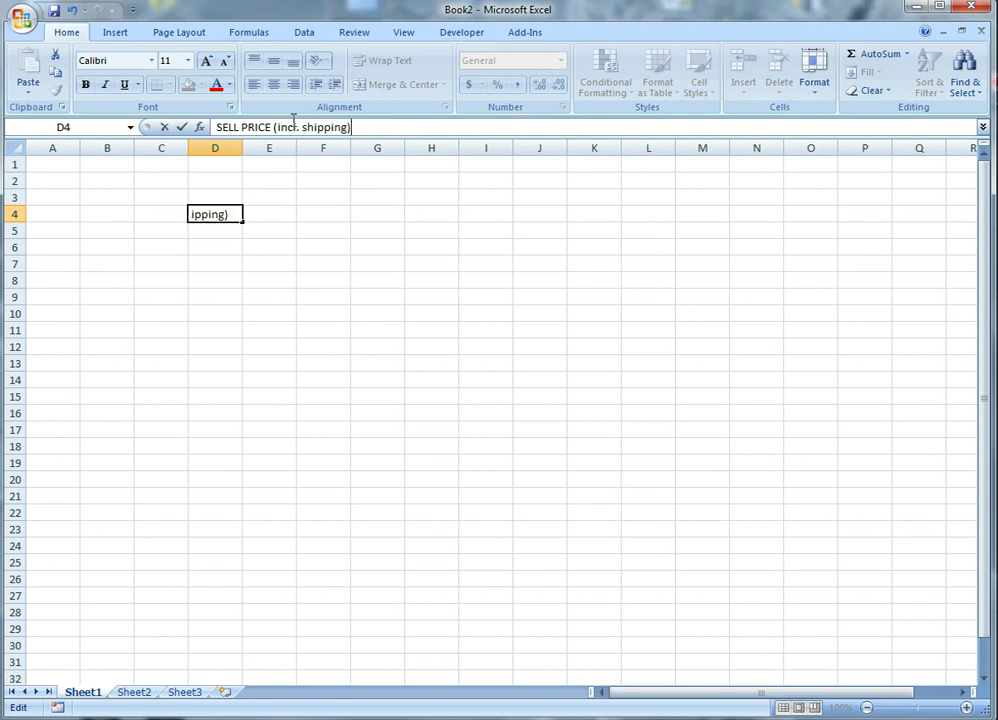
key("Tab")
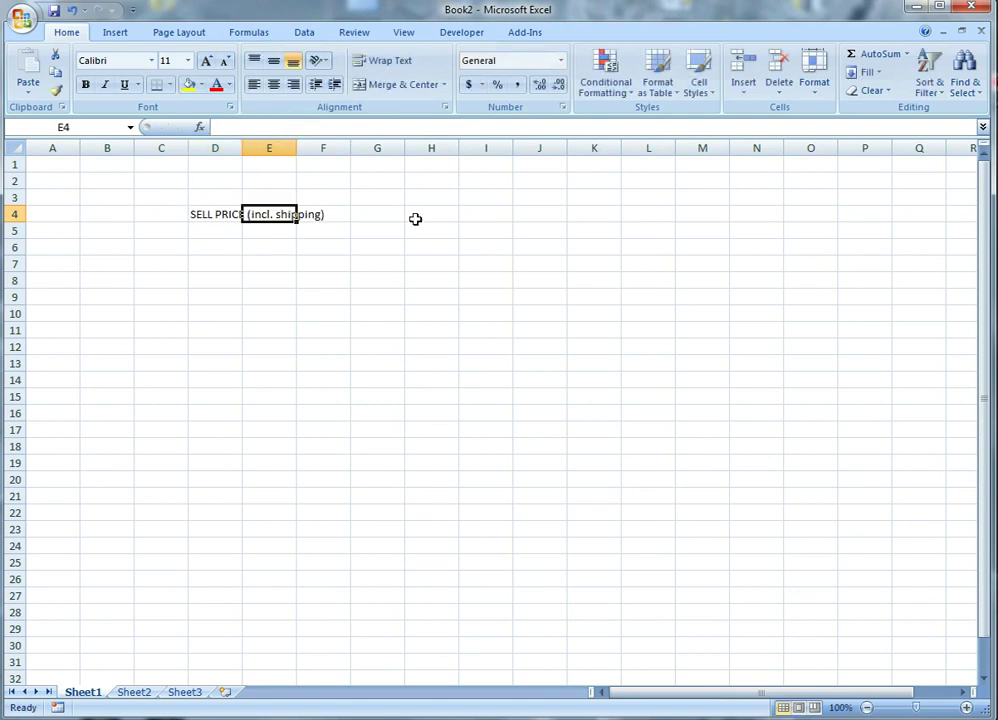
Enter the headers BUY PRICE, COST TO SHIP and MATERIALS in E4 through G4.
type("Bu")
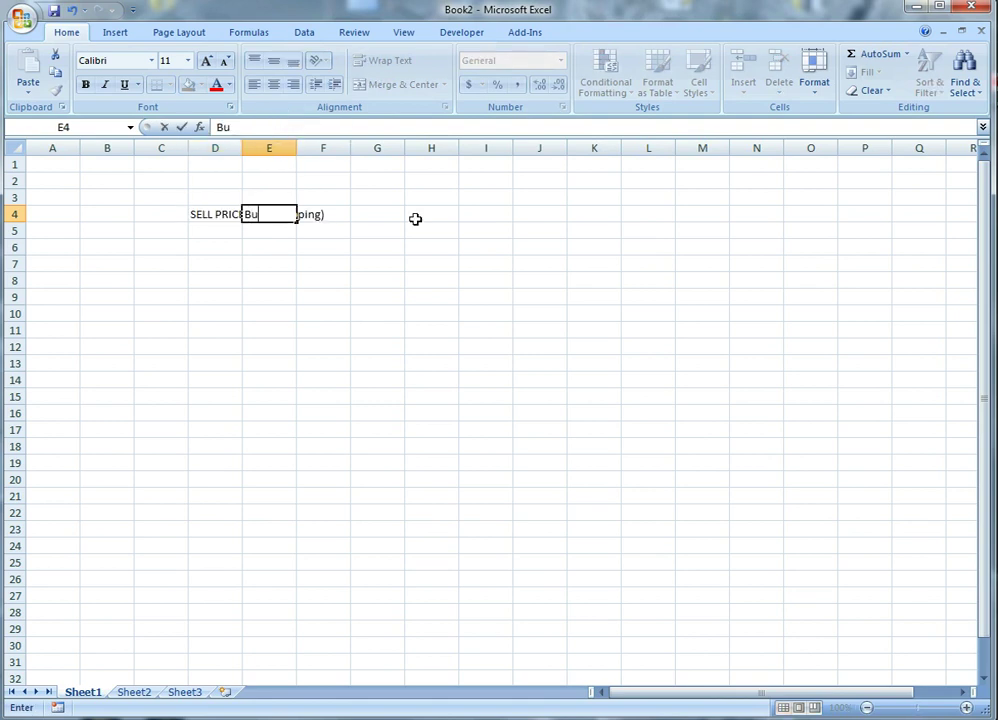
key("BackSpace")
key("Tab")
key("Left")
type("BUY PRICE")
key("Tab")
type("COST TO SHIP")
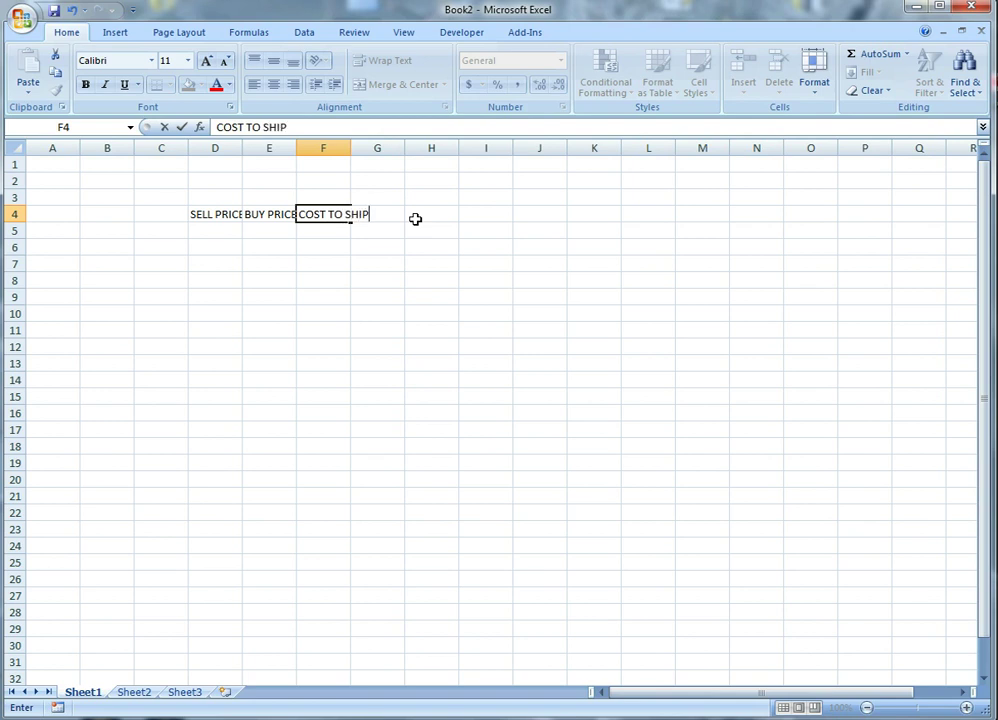
key("Tab")
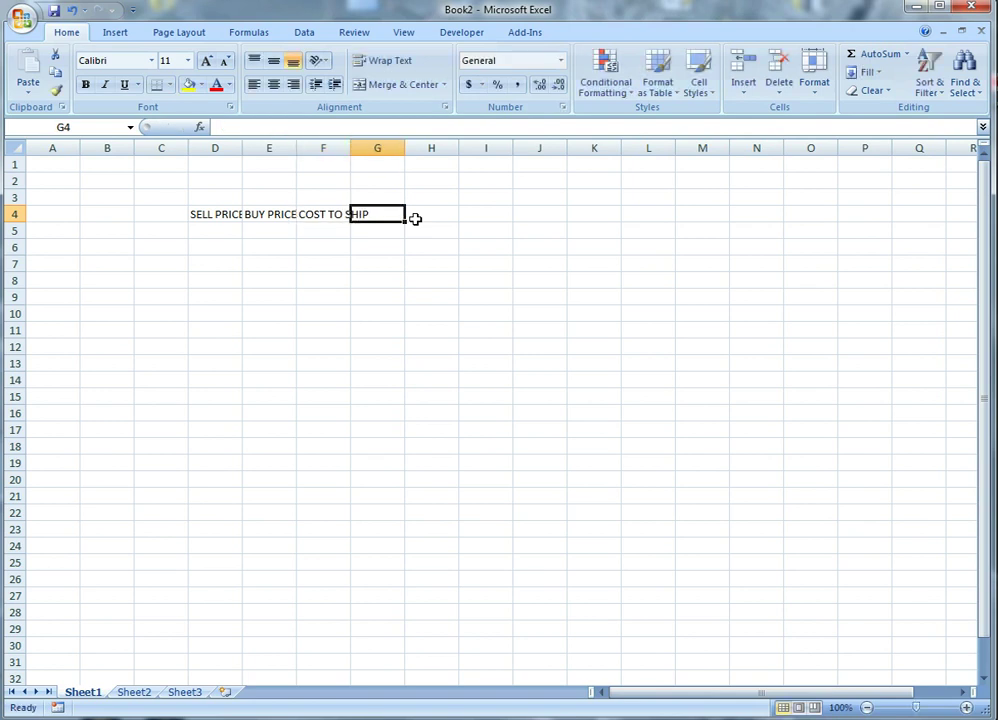
type("MATERIALS")
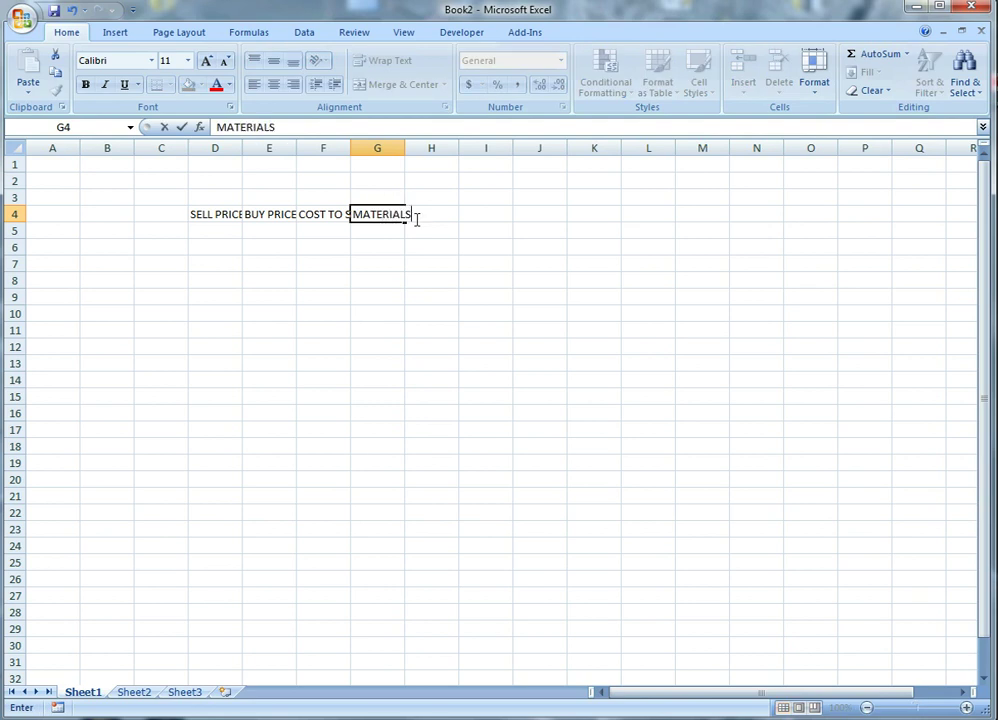
key("Tab")
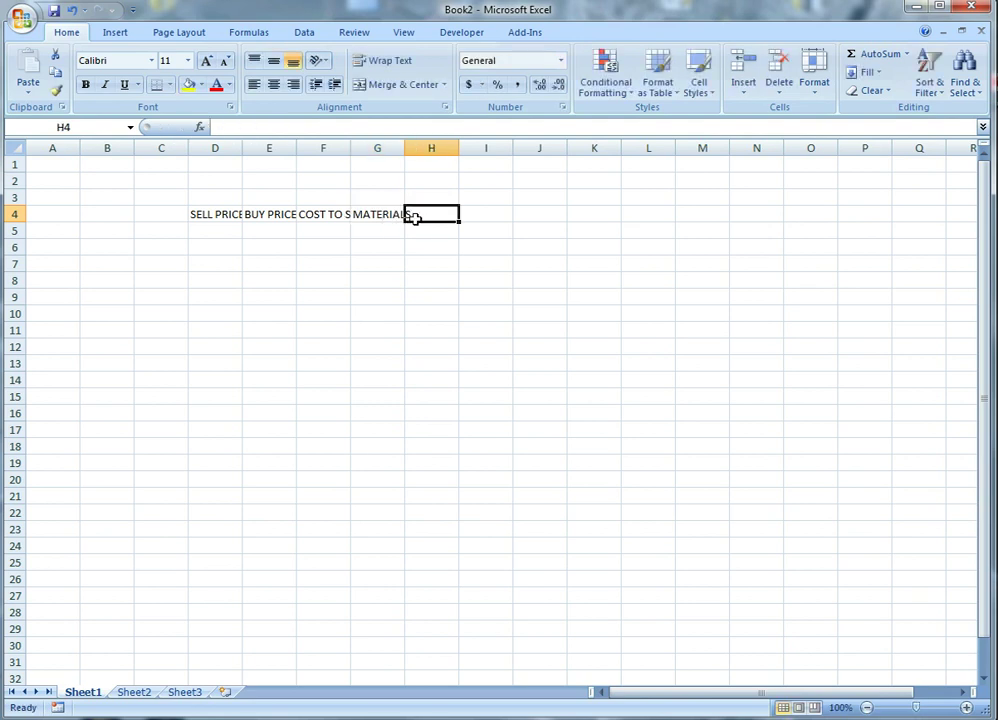
Enter the headers EBAY, PAYPAL and PROFIT in H4 through J4.
type("EBAY")
key("Tab")
type("PAYPALS")
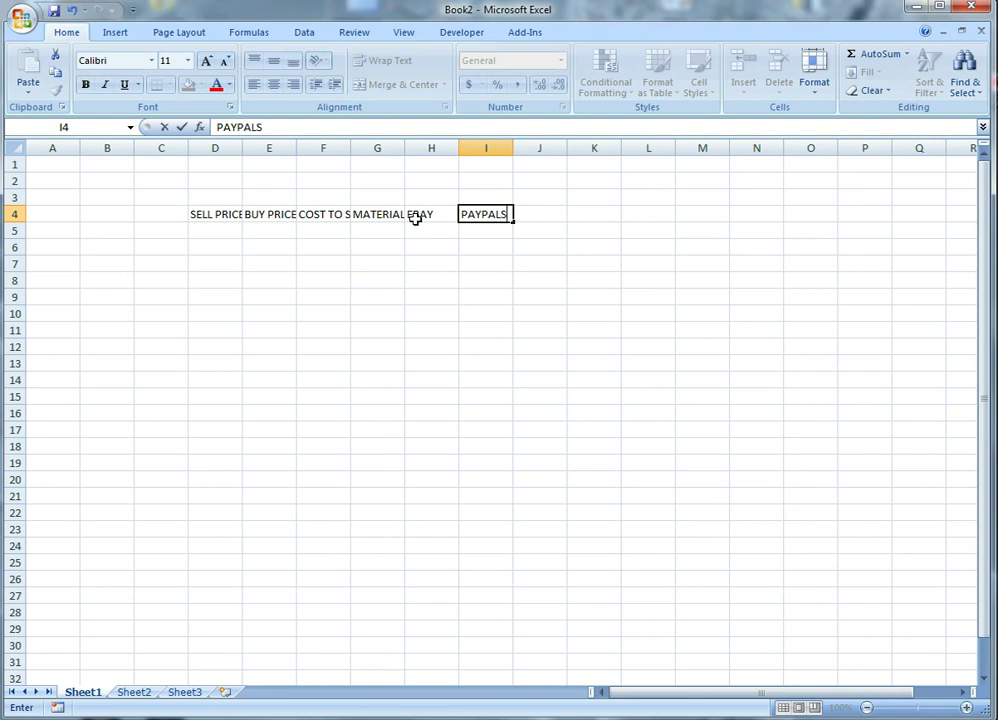
key("BackSpace")
key("Tab")
type("PROF")
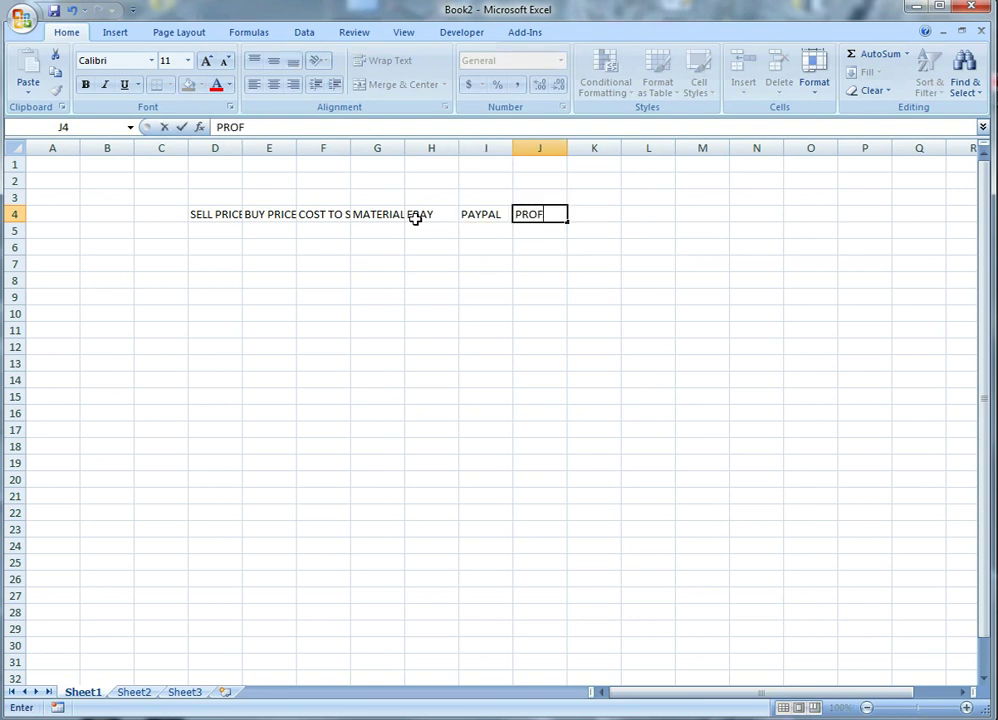
type("IT")
key("Return")
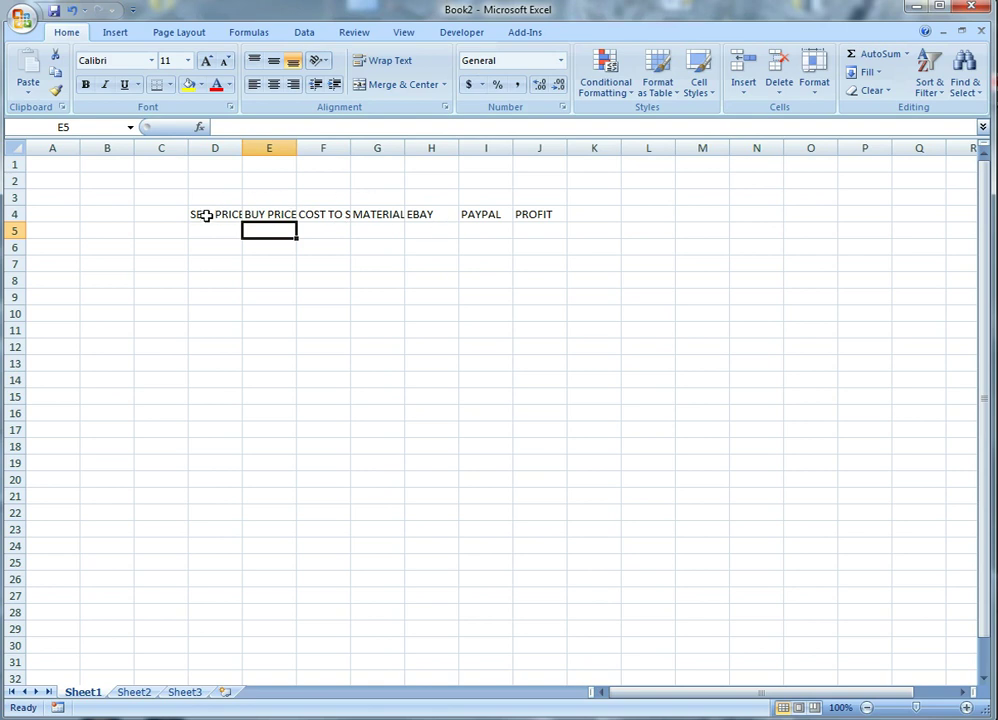
Wrap the D4:J4 header text, widen columns D and G, and narrow column H to fit EBAY.
left_click_drag(203, 216, 553, 214)
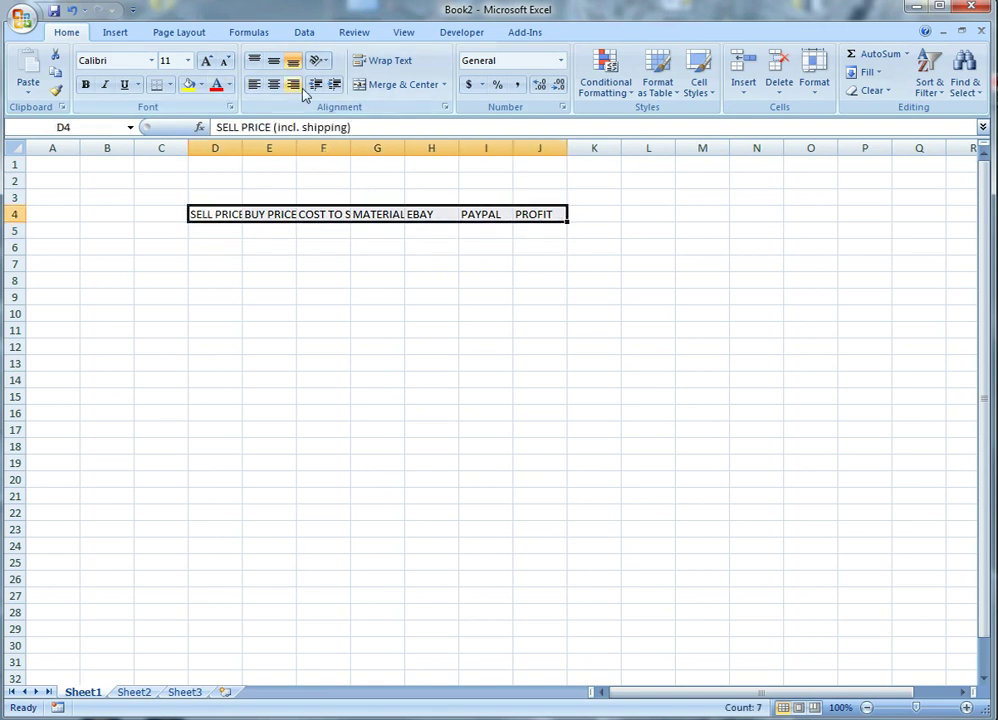
left_click(383, 65)
left_click_drag(242, 149, 252, 150)
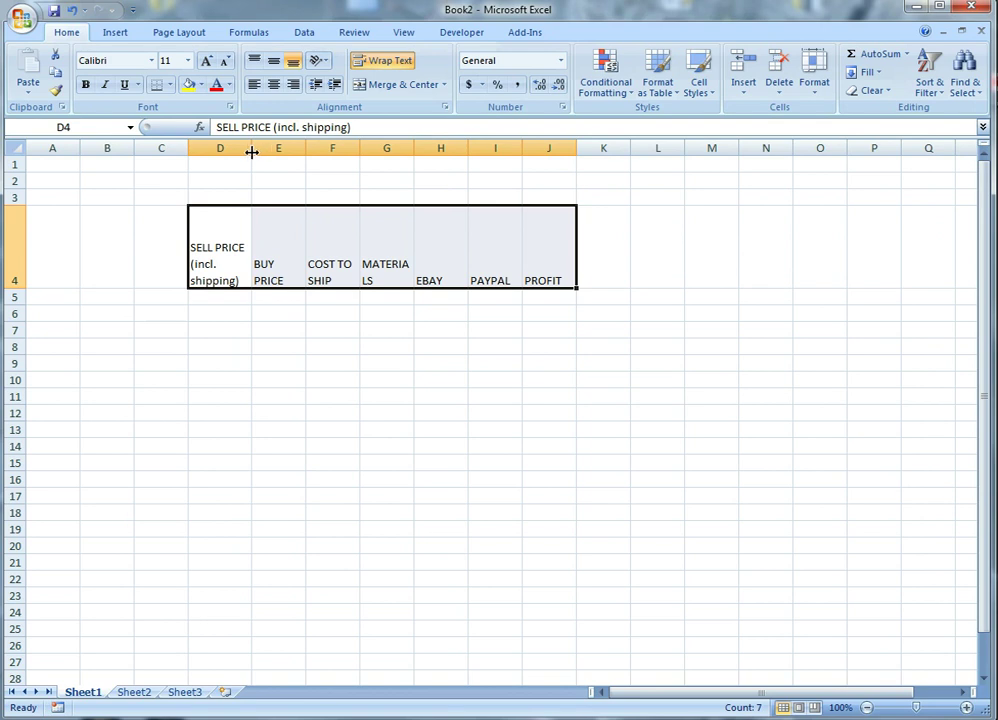
mouse_move(253, 150)
left_mouse_down()
mouse_move(289, 151)
mouse_move(263, 150)
left_mouse_up()
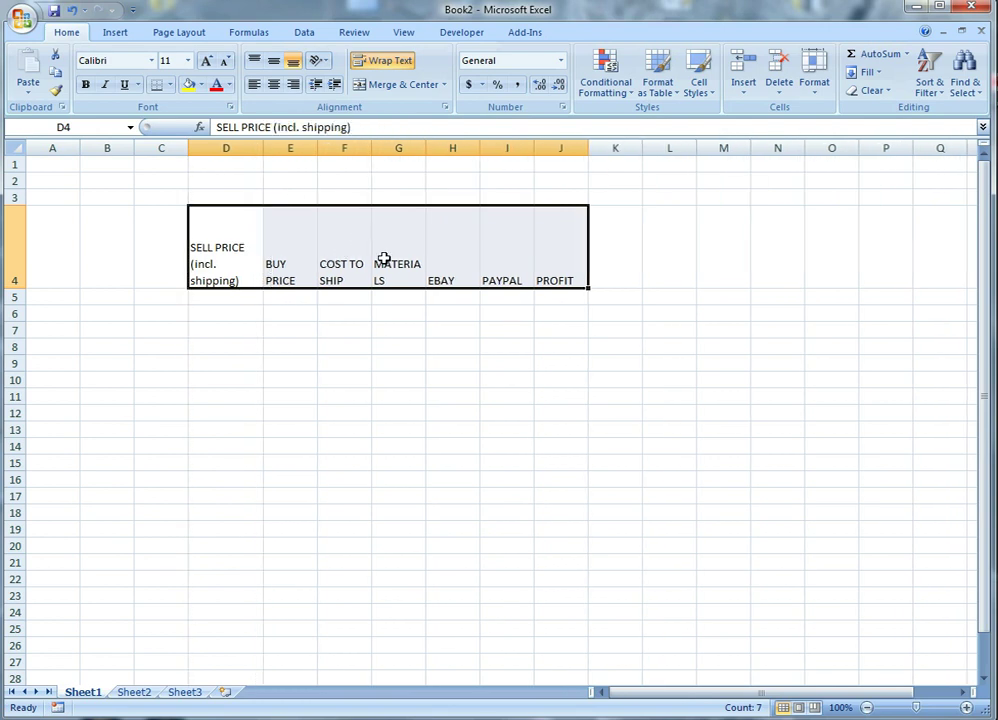
left_click_drag(424, 148, 435, 148)
left_click(278, 328)
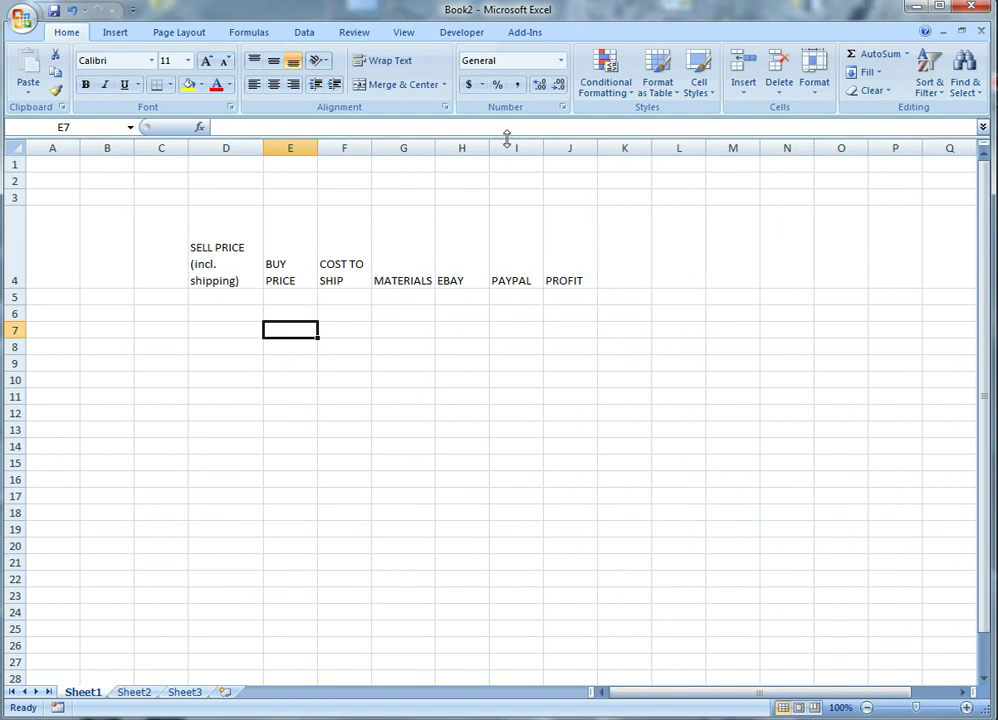
left_click_drag(488, 150, 520, 145)
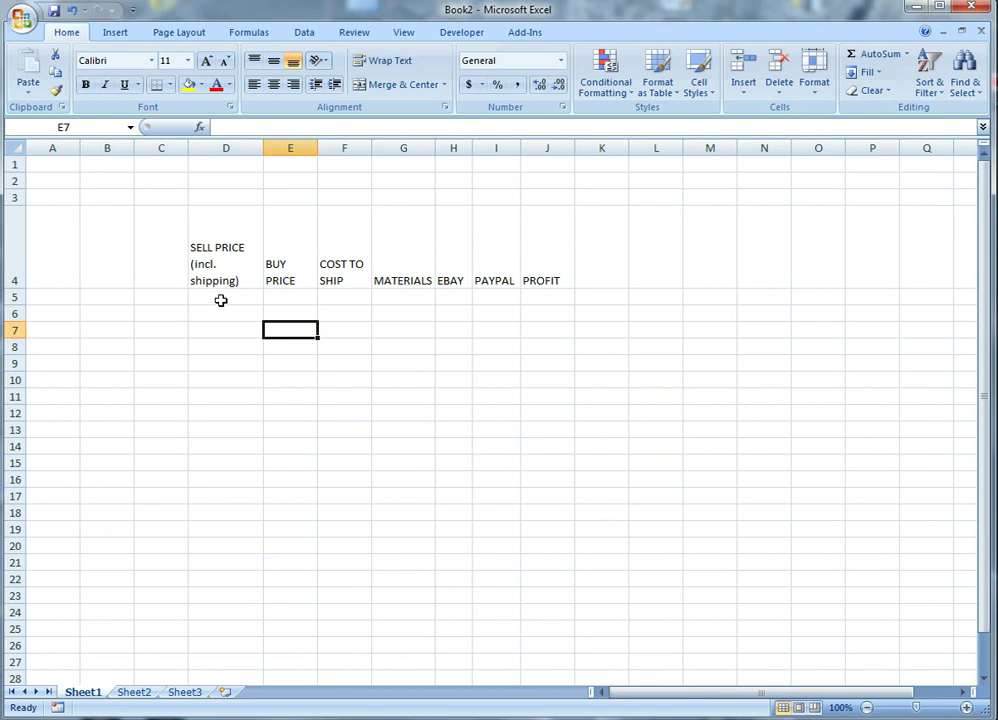
Fill D5:G5 with 25, 5, 5 and .5 for sell price, buy price, shipping and materials.
left_click(221, 300)
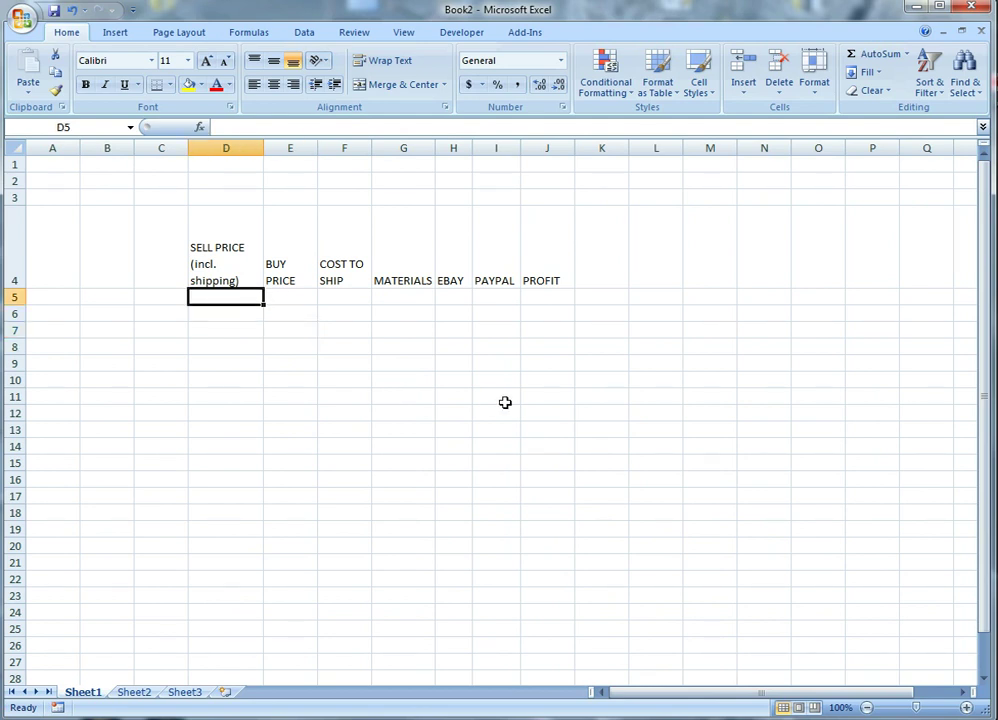
type("25.0")
key("Tab")
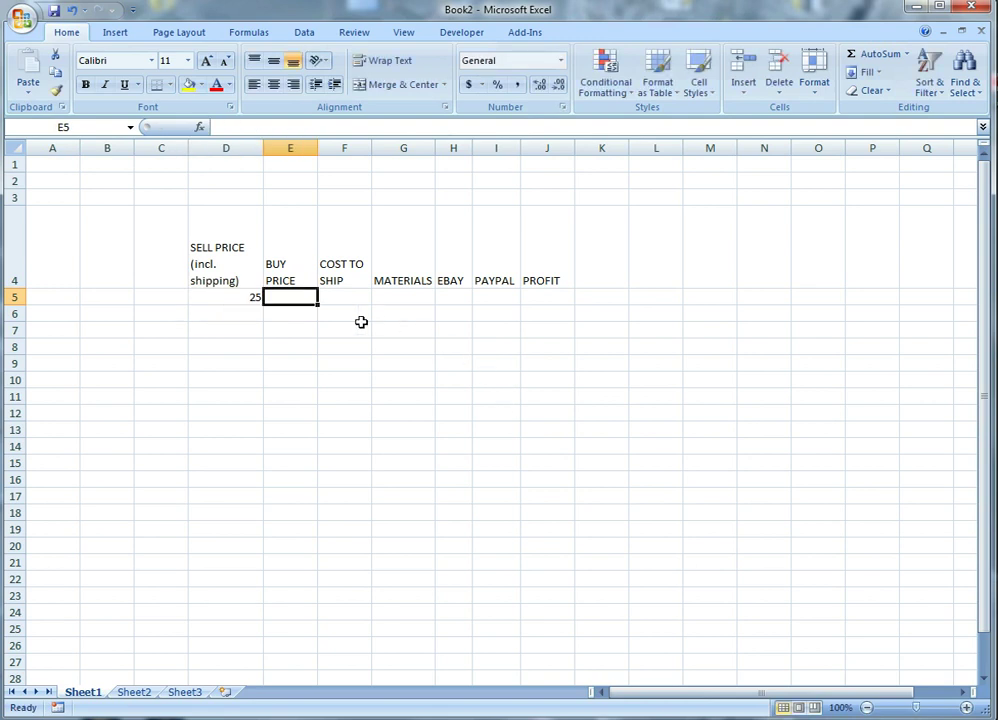
type("5")
key("Tab")
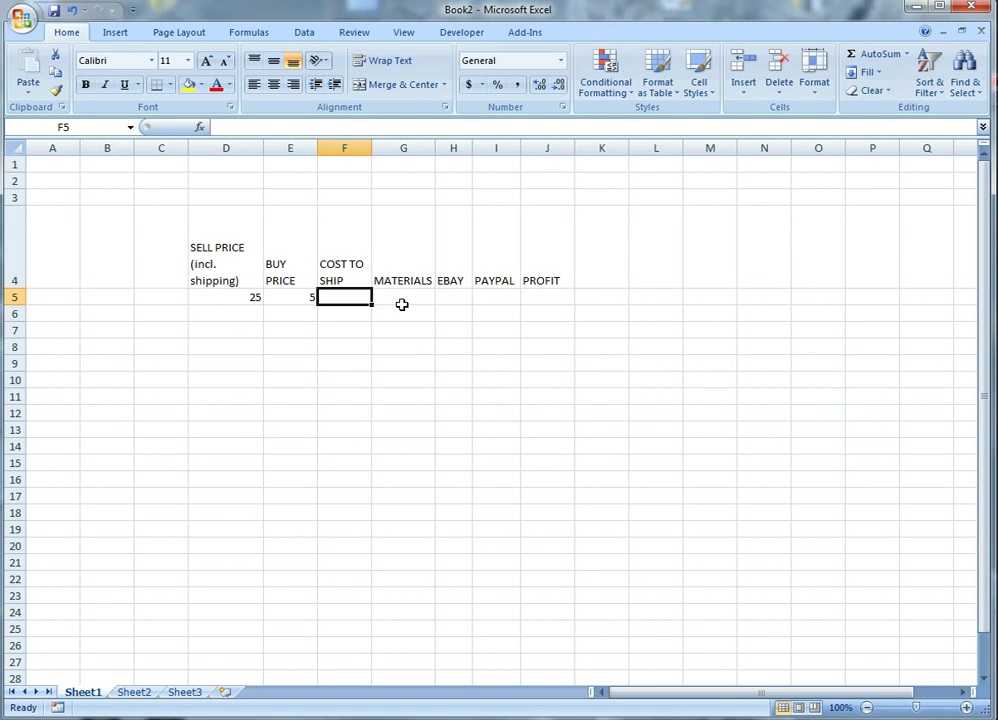
type("5")
key("Tab")
type(".5")
key("Tab")
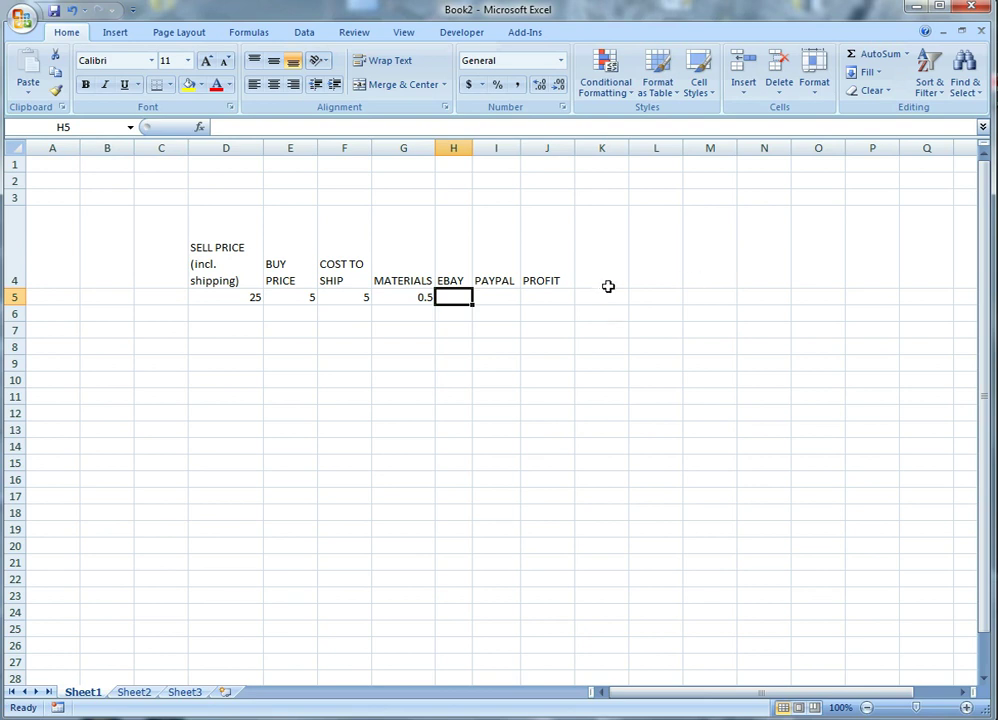
Enter =D5*.1 in H5 so the EBAY fee shows 2.5.
type("=")
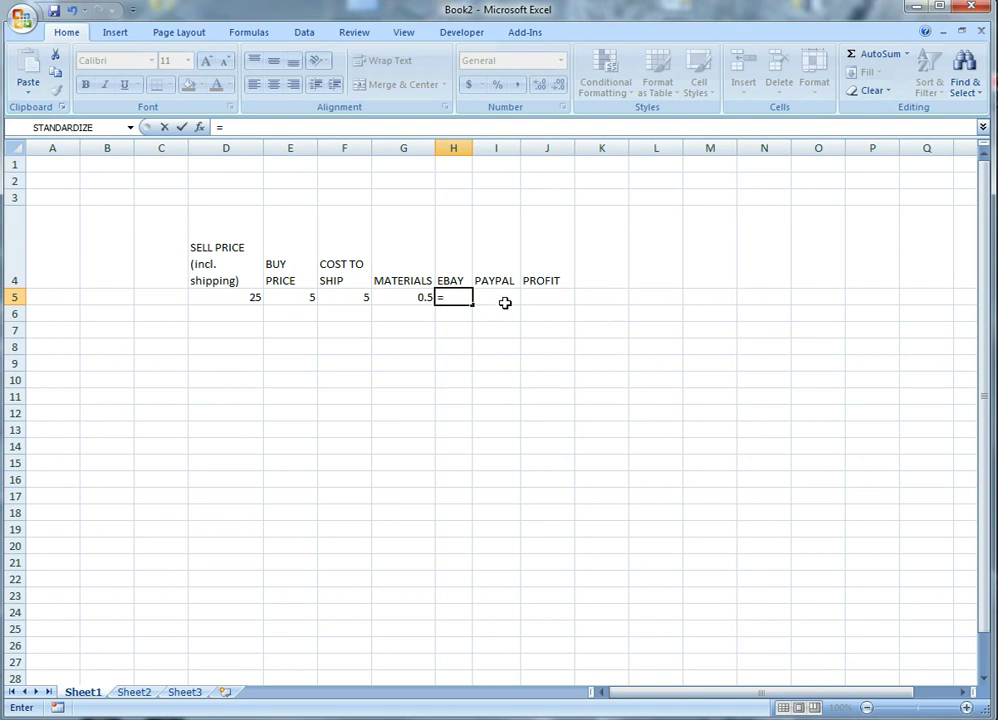
left_click(228, 298)
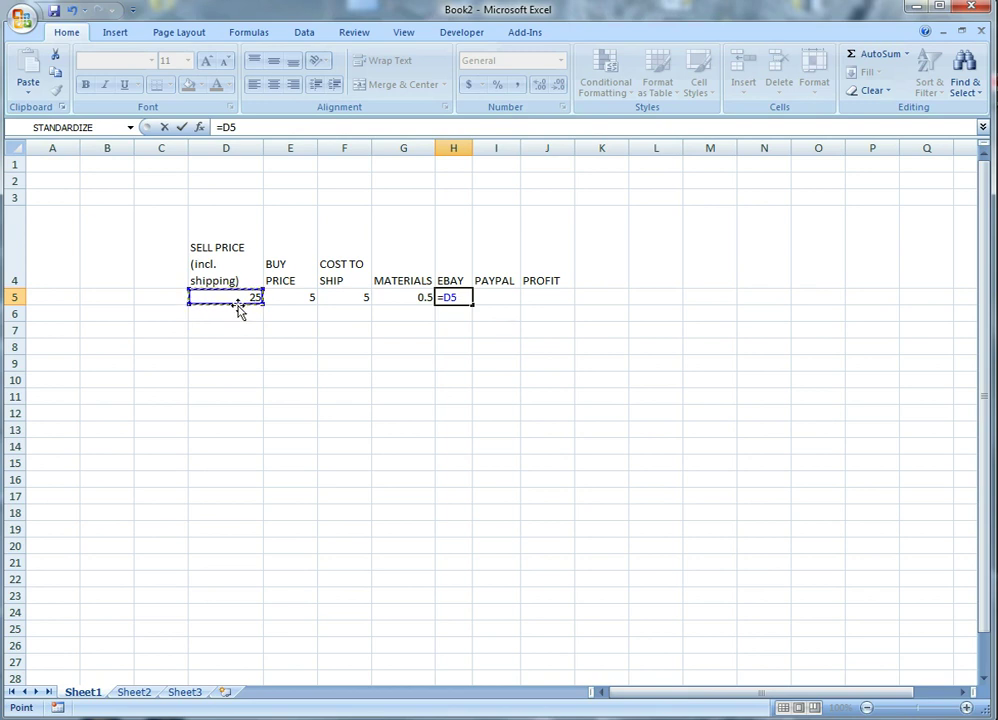
type("*.1")
key("Tab")
left_click(445, 297)
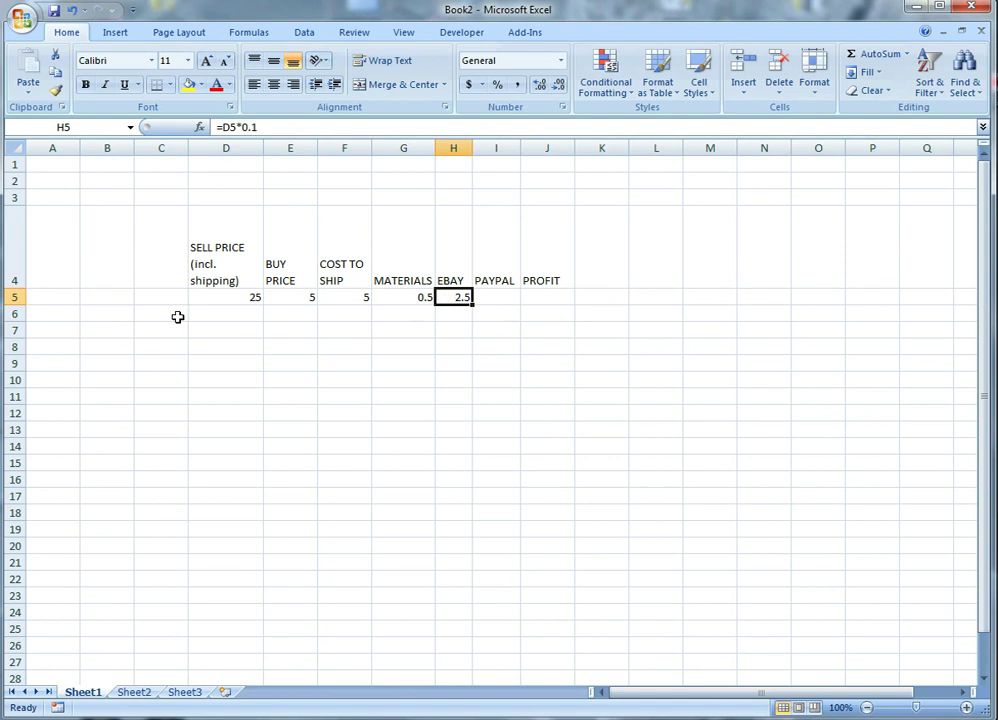
left_click(495, 296)
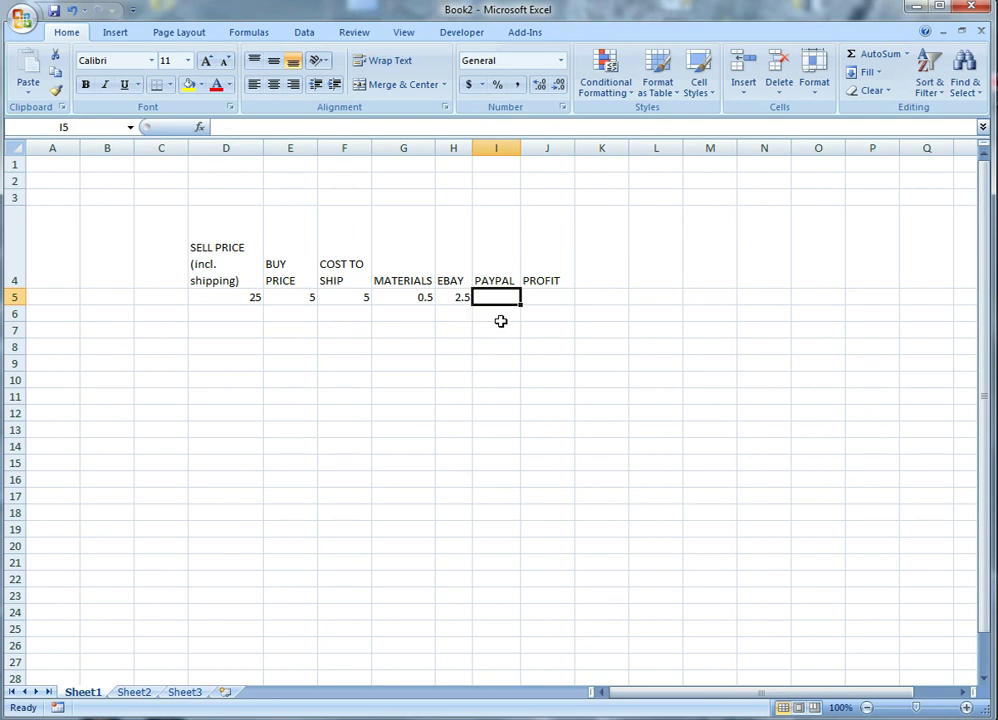
Enter a formula in I5 taking 2.9% of D5 plus a flat fee, giving 1.025.
type("=(")
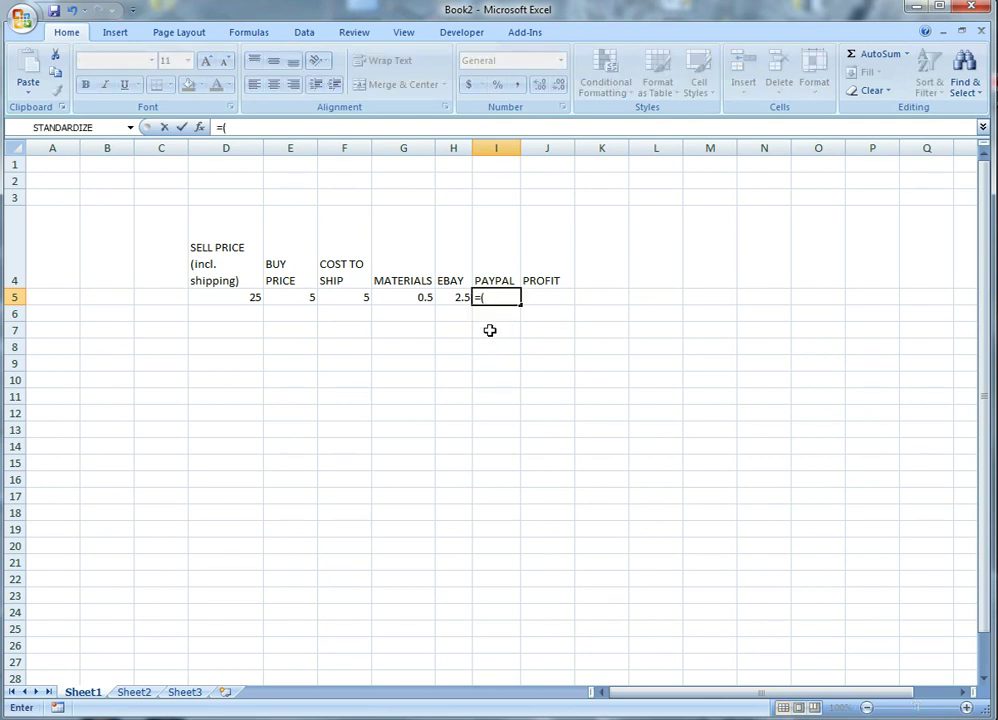
left_click(240, 298)
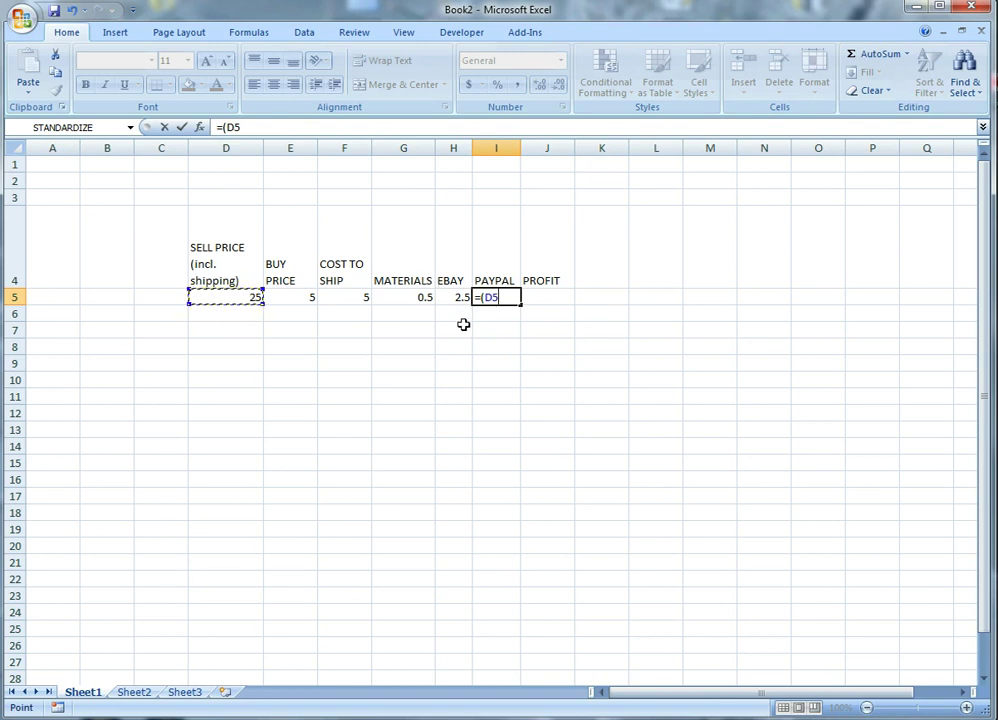
type("*")
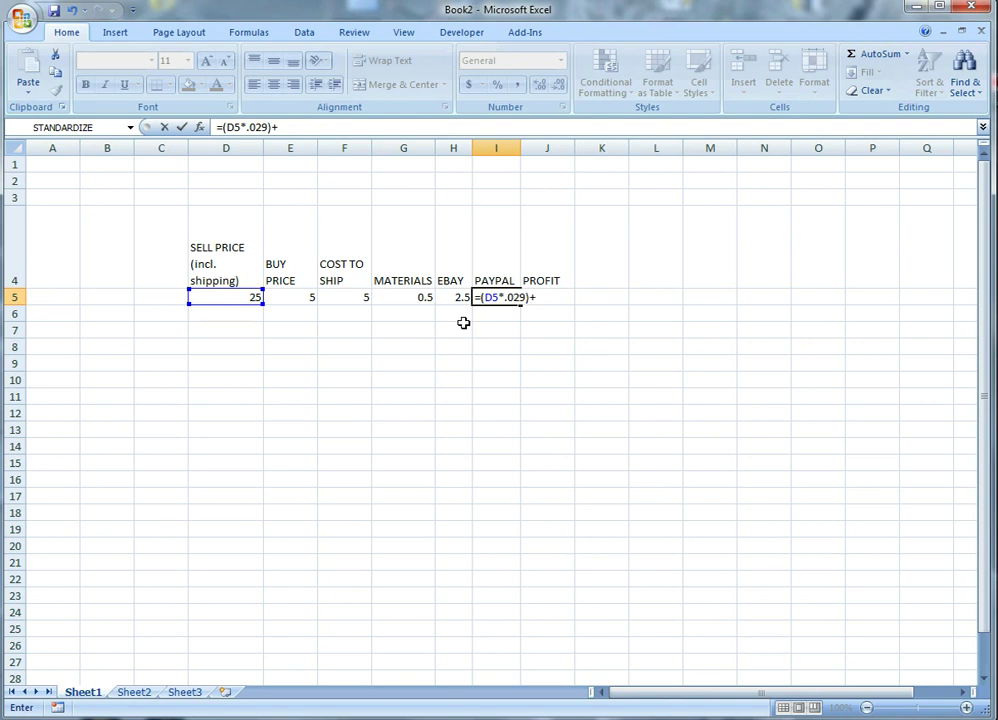
key("Return")
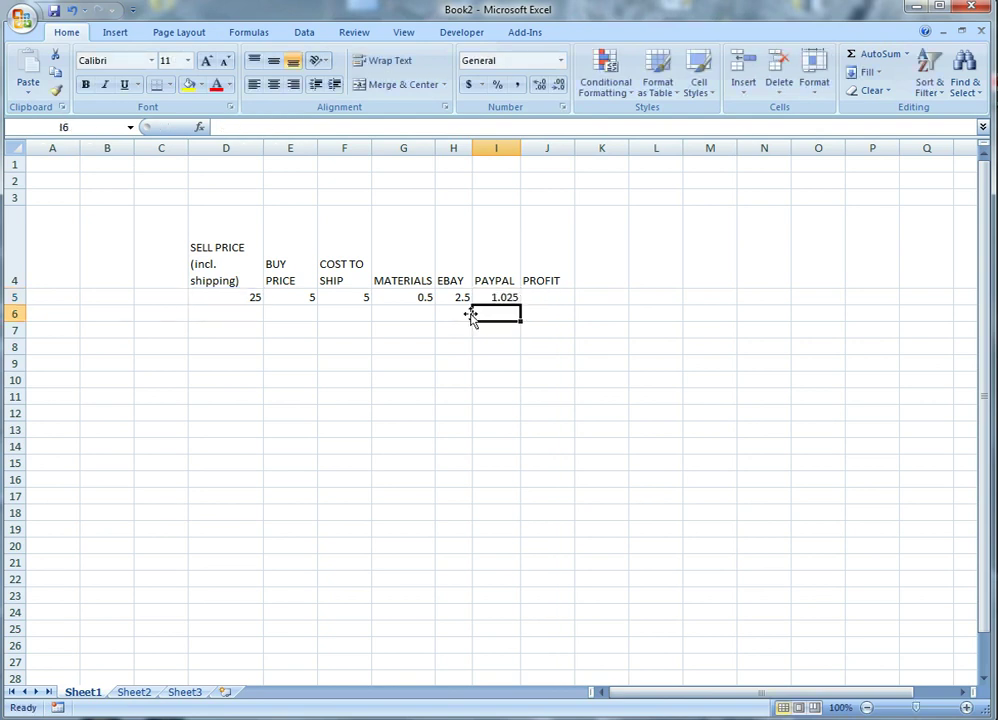
left_click(544, 293)
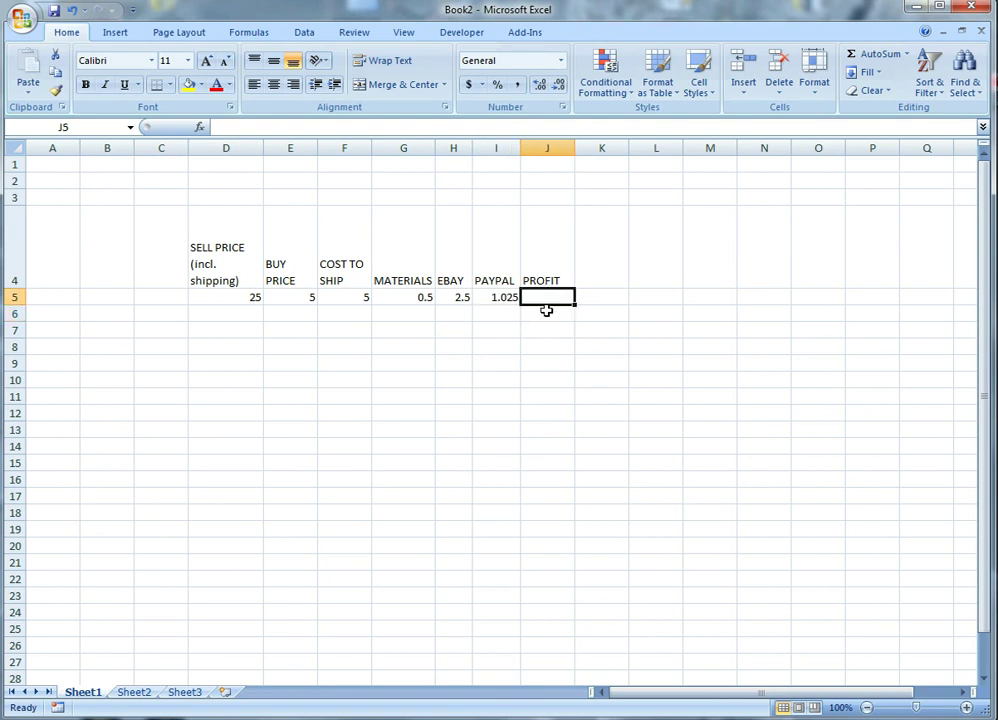
Build =D5-E5-F5-G5-H5-I5 in J5 so PROFIT shows 10.975.
type("=")
left_click(228, 295)
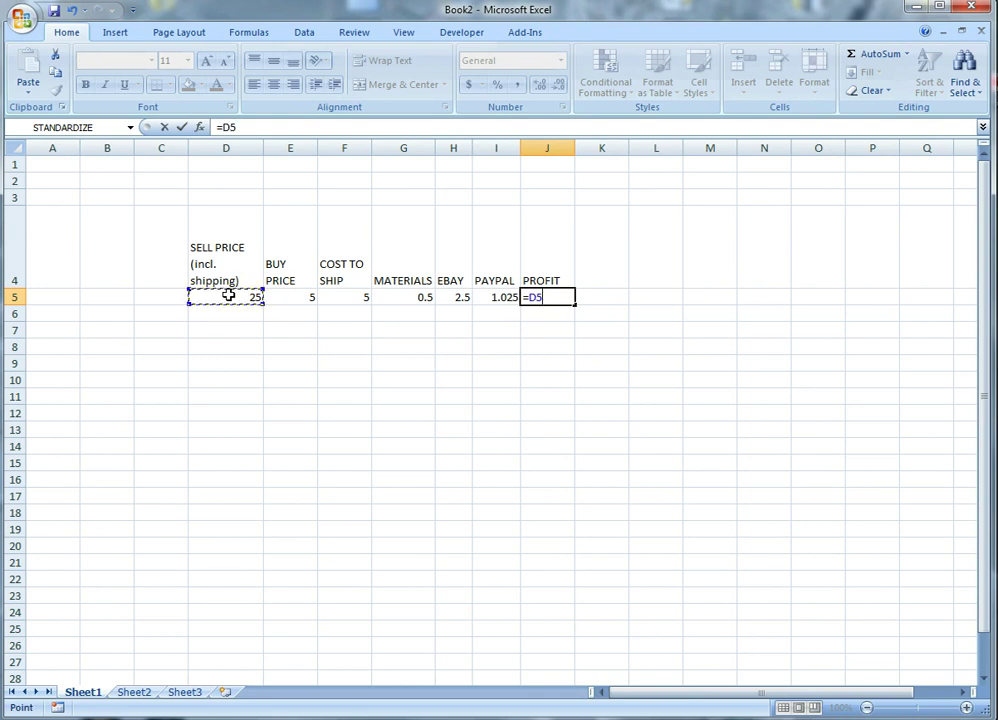
type("-")
left_click(292, 297)
type("-")
left_click(343, 298)
type("-")
left_click(403, 297)
type("-")
left_click(452, 297)
type("-")
left_click(492, 297)
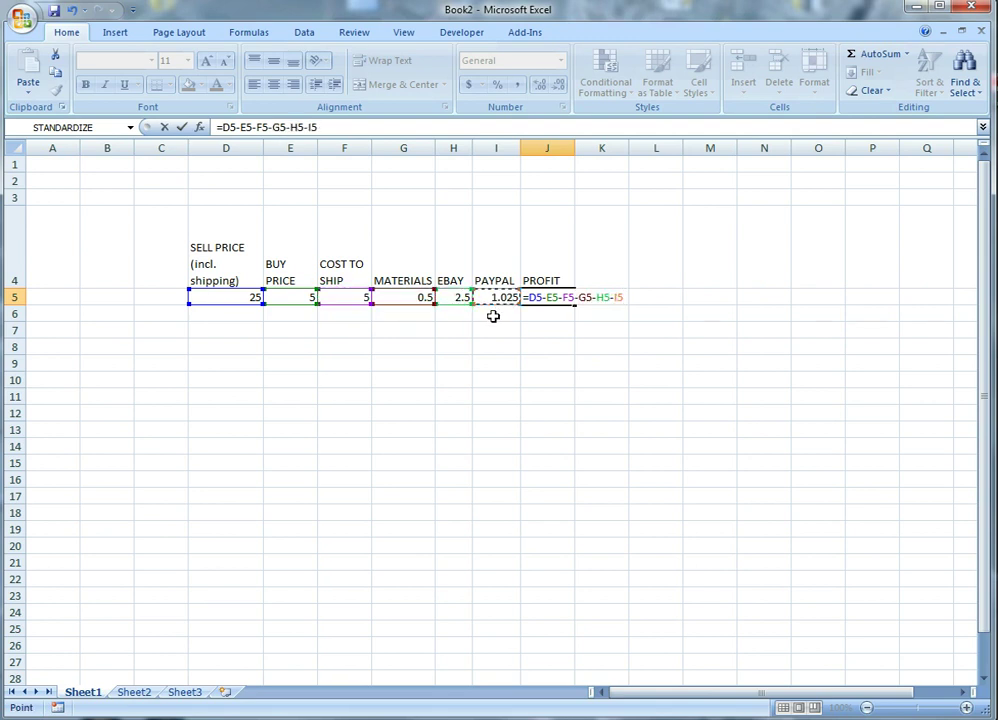
key("Return")
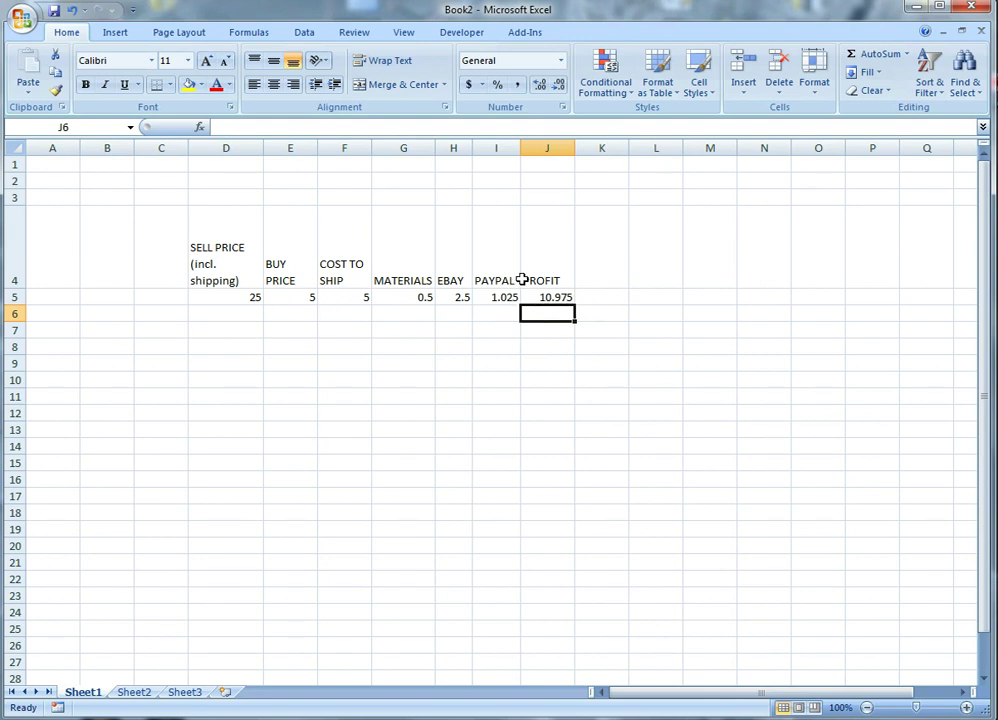
left_click(233, 298)
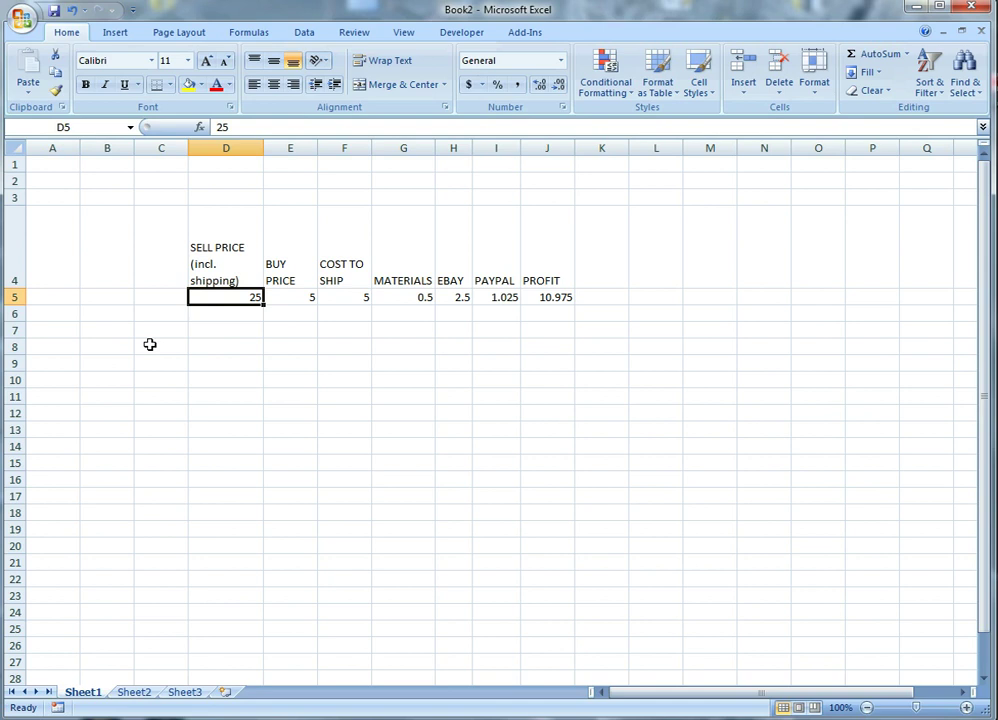
Change the D5 sell price to 40, then to 10, leaving PROFIT at -2.09.
type("40")
key("Return")
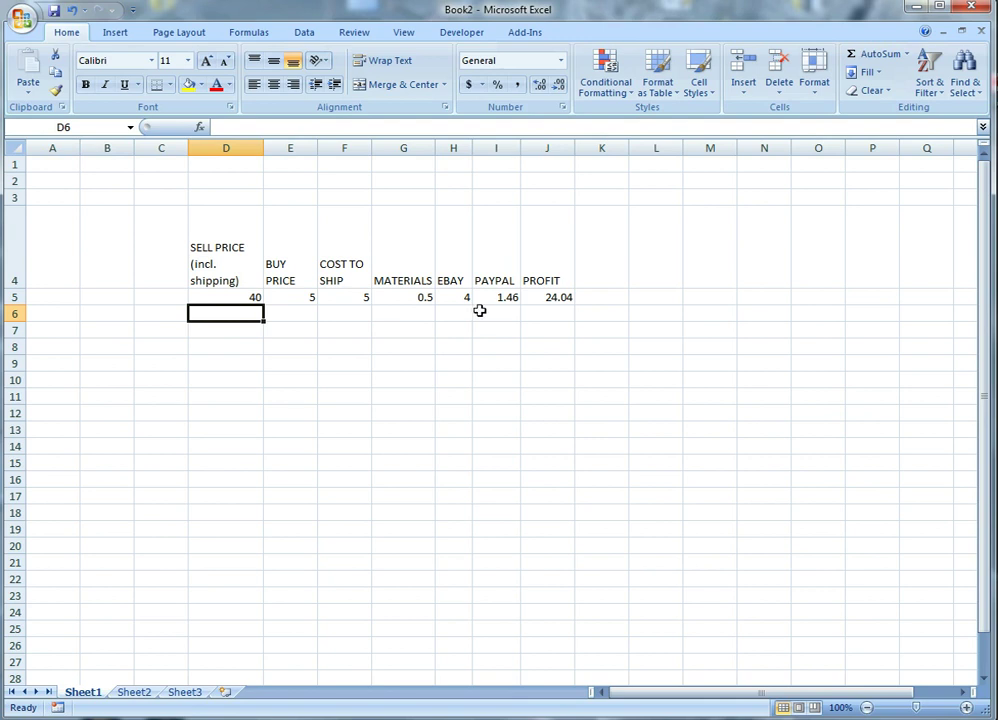
left_click(221, 297)
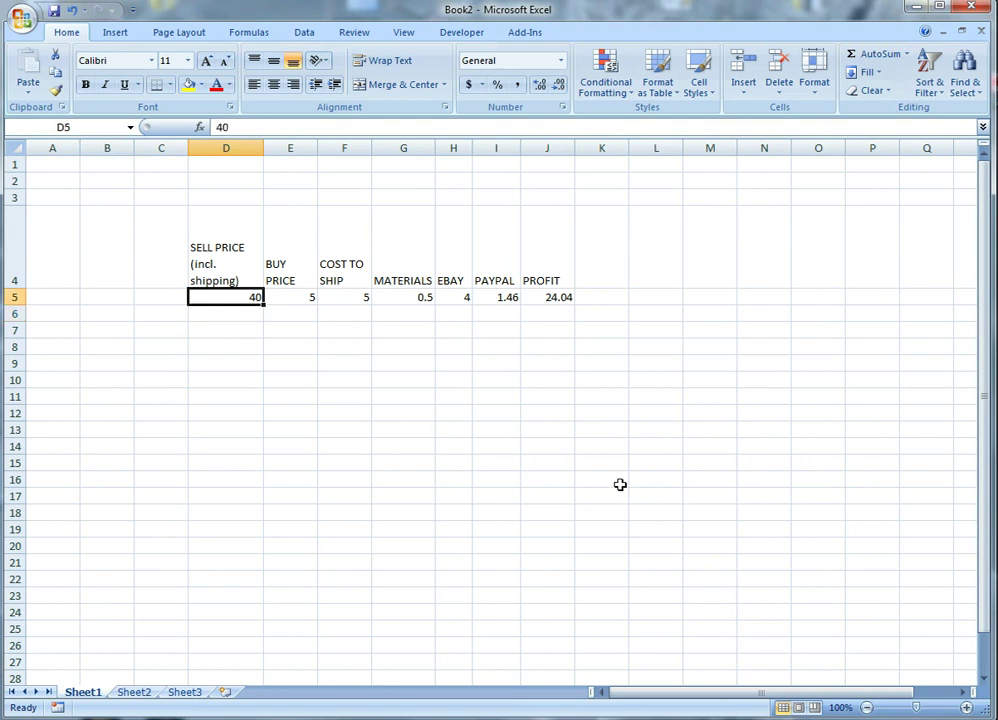
type("10")
key("Return")
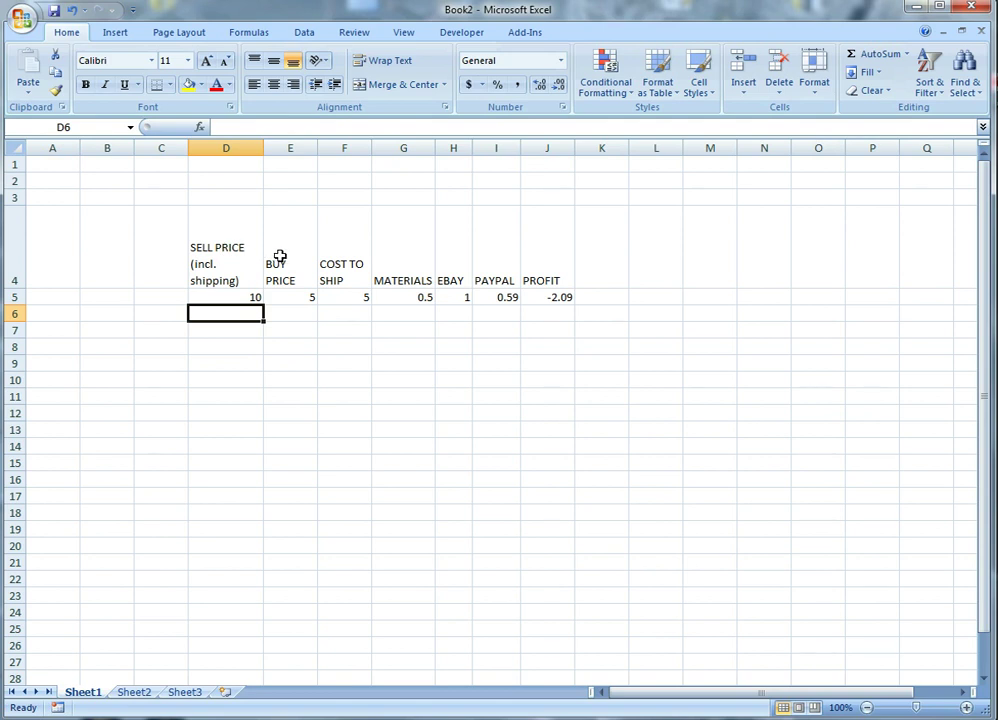
left_click_drag(218, 252, 604, 301)
left_click(472, 367)
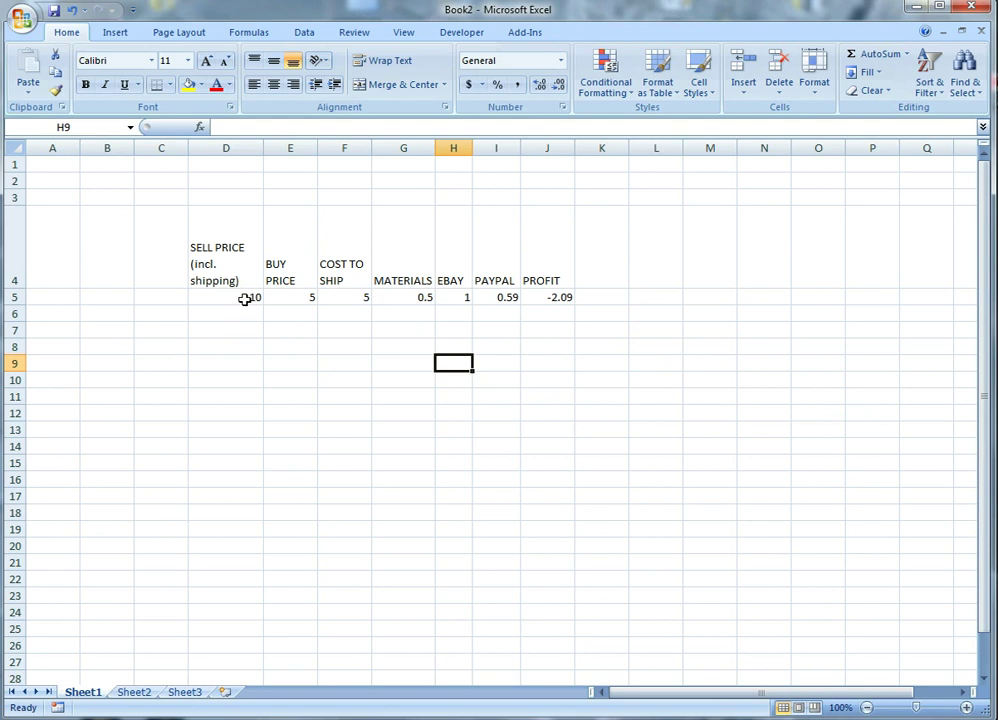
left_click(245, 296)
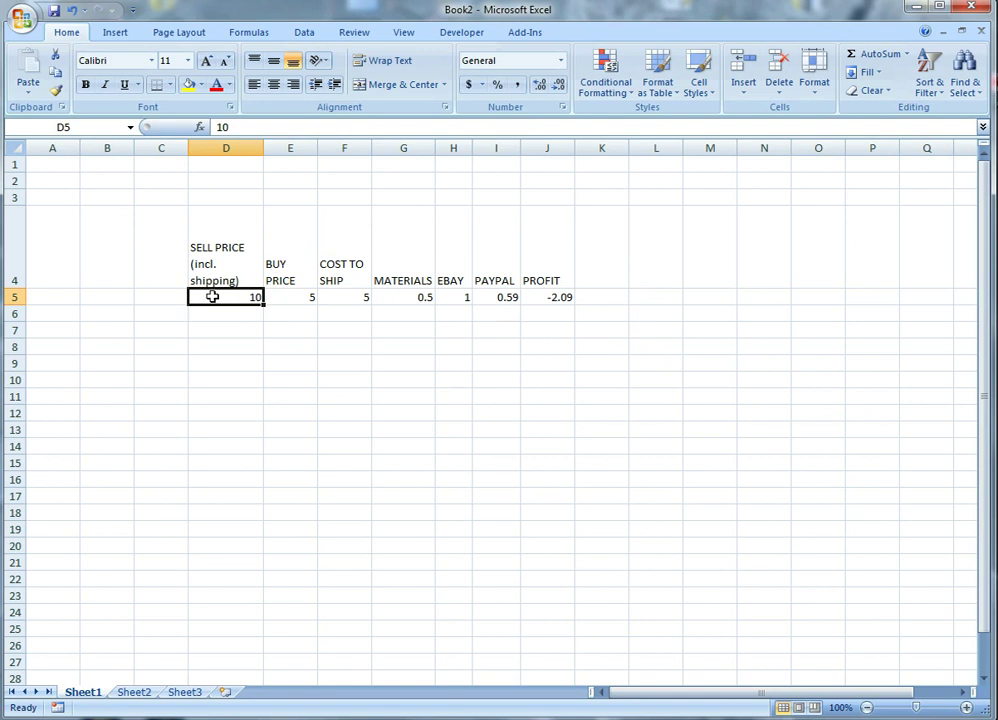
Apply accounting format to D5:J5, widen column H and make row 5 taller.
left_click_drag(212, 297, 557, 297)
left_click(468, 84)
left_click_drag(474, 148, 482, 148)
left_click(292, 333)
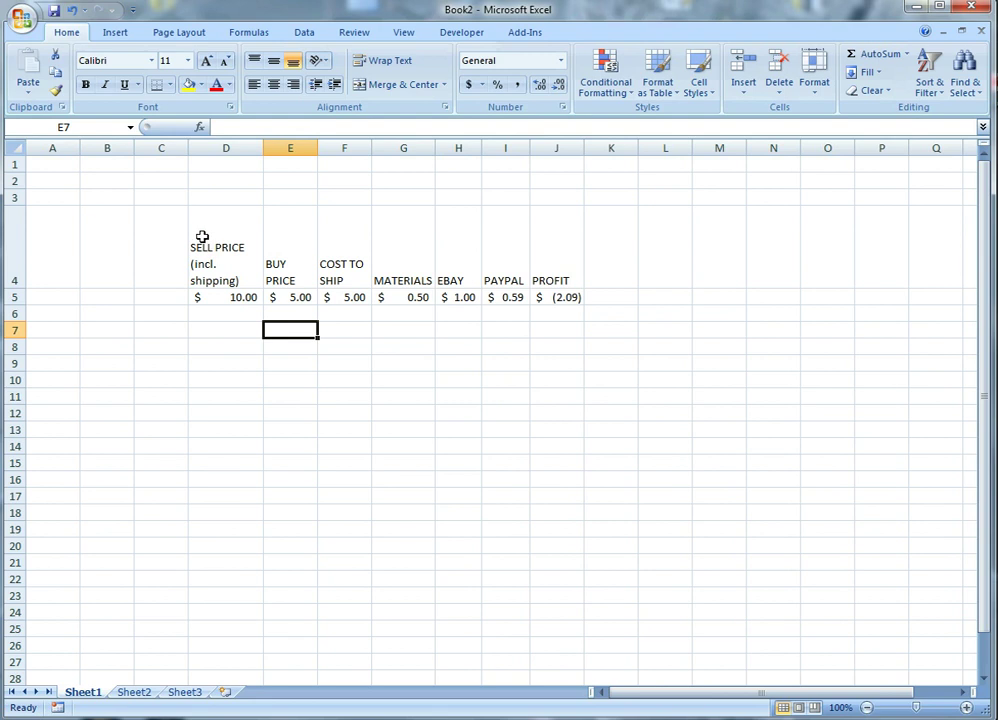
left_click_drag(203, 234, 563, 303)
left_click(290, 380)
left_click_drag(17, 305, 17, 318)
Give the D4:J5 table all cell borders plus a thick outside outline.
left_click_drag(221, 245, 565, 310)
left_click(170, 85)
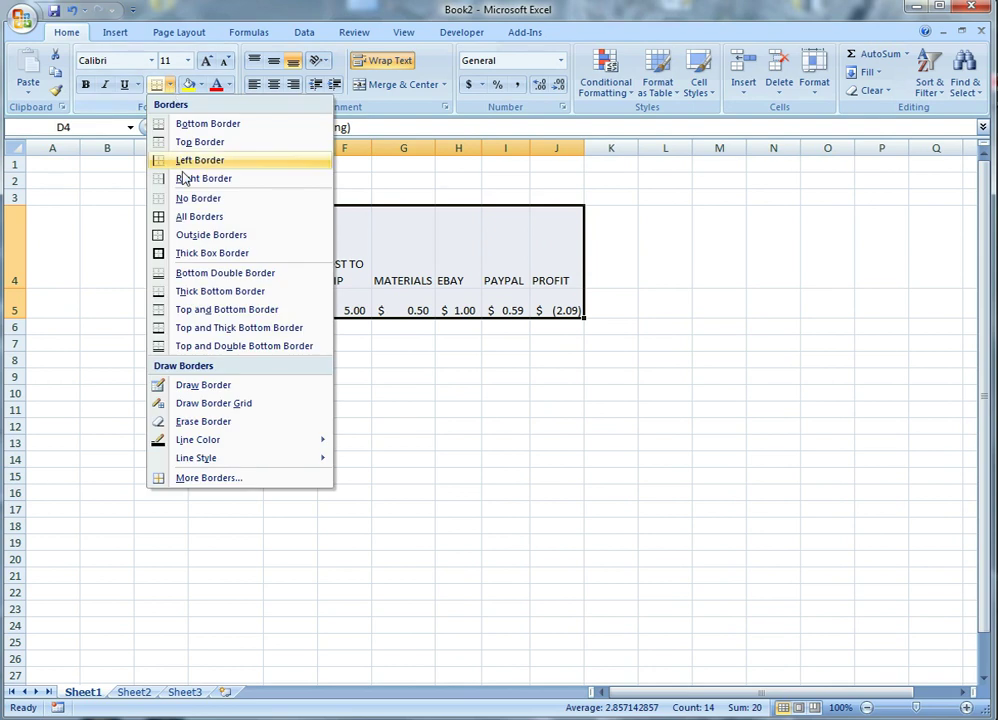
left_click(212, 250)
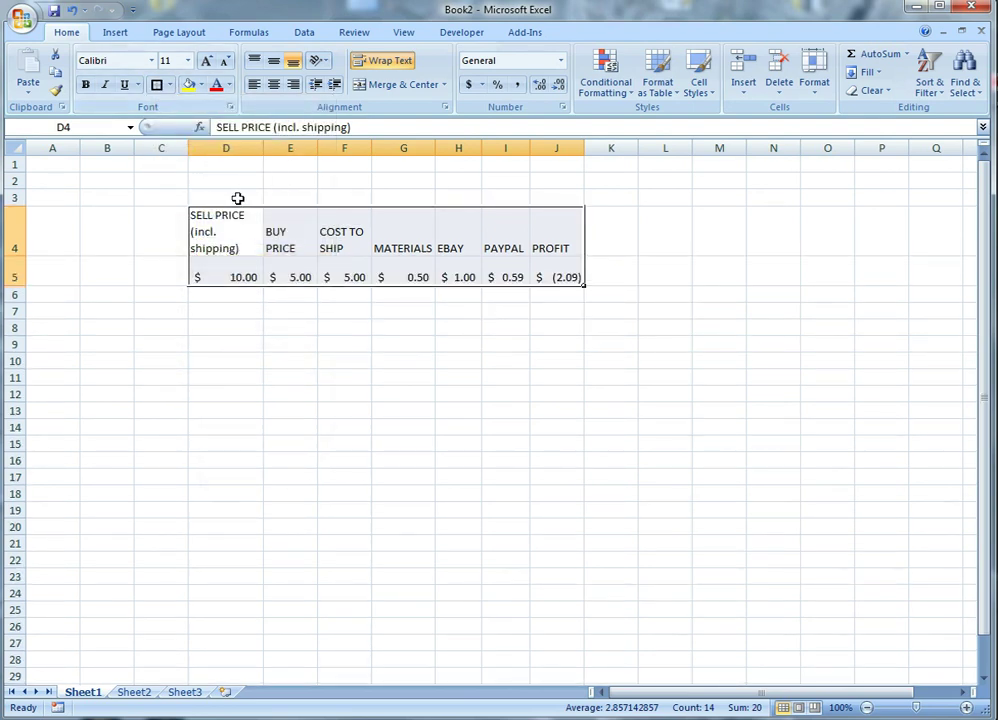
left_click(238, 196)
left_click_drag(212, 250, 532, 265)
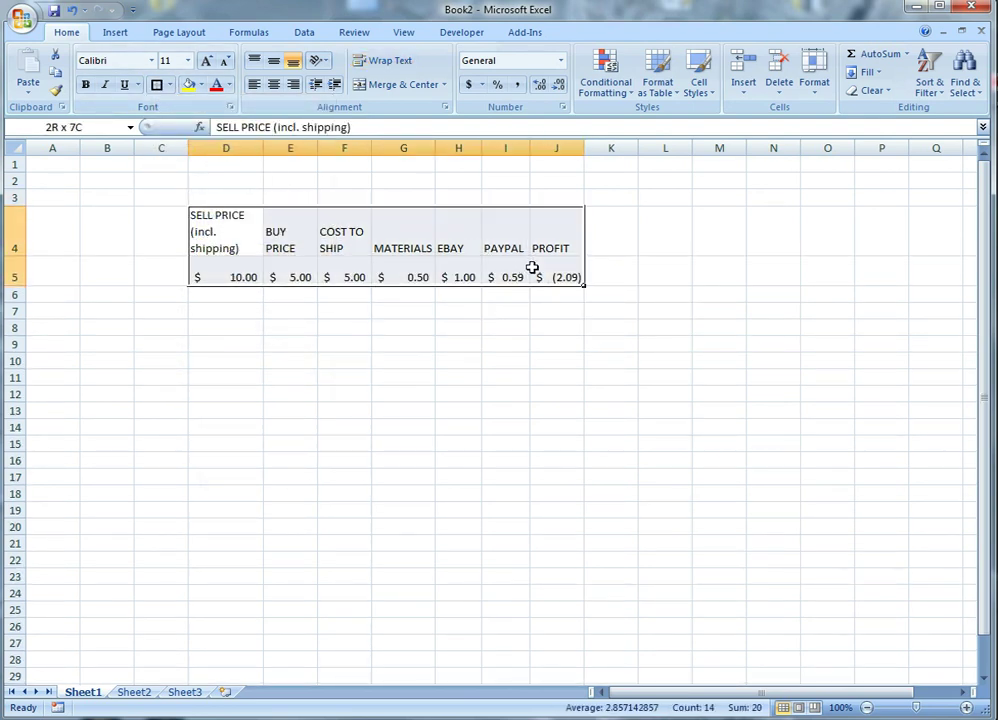
left_click(171, 86)
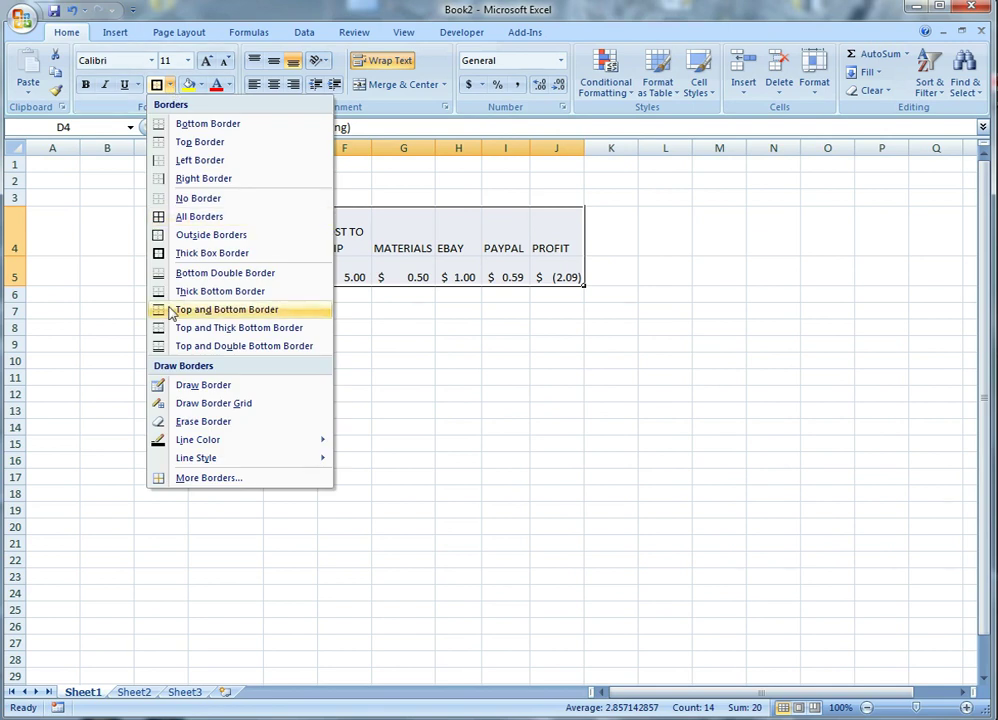
left_click(192, 218)
left_click(171, 86)
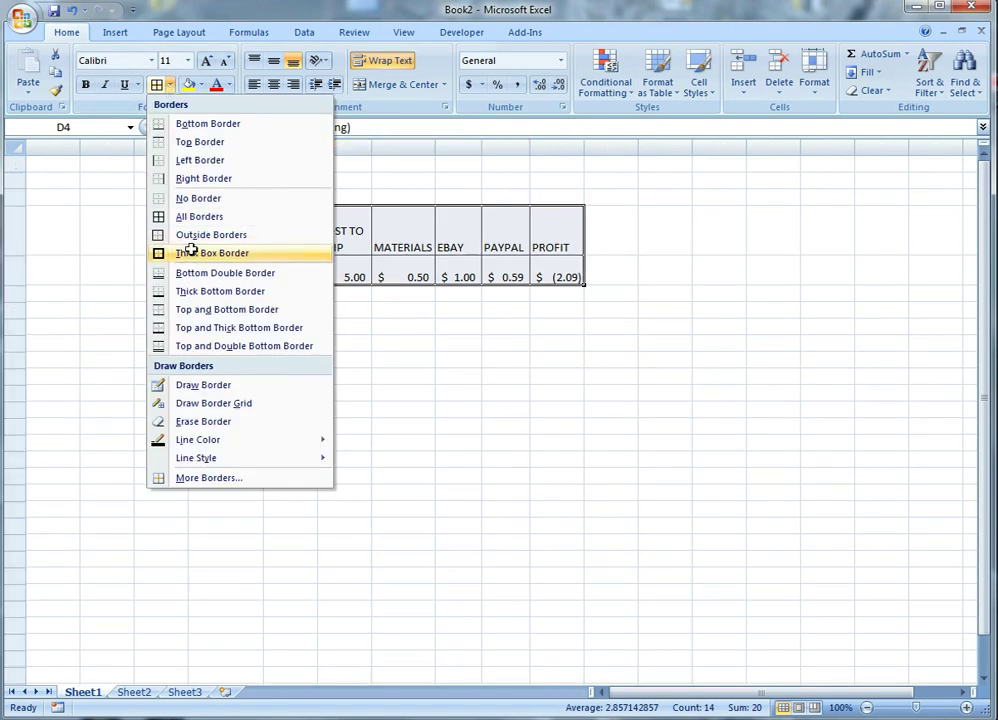
left_click(190, 252)
left_click(390, 374)
Fill the header row D4:J4 with light blue.
left_click_drag(212, 240, 550, 240)
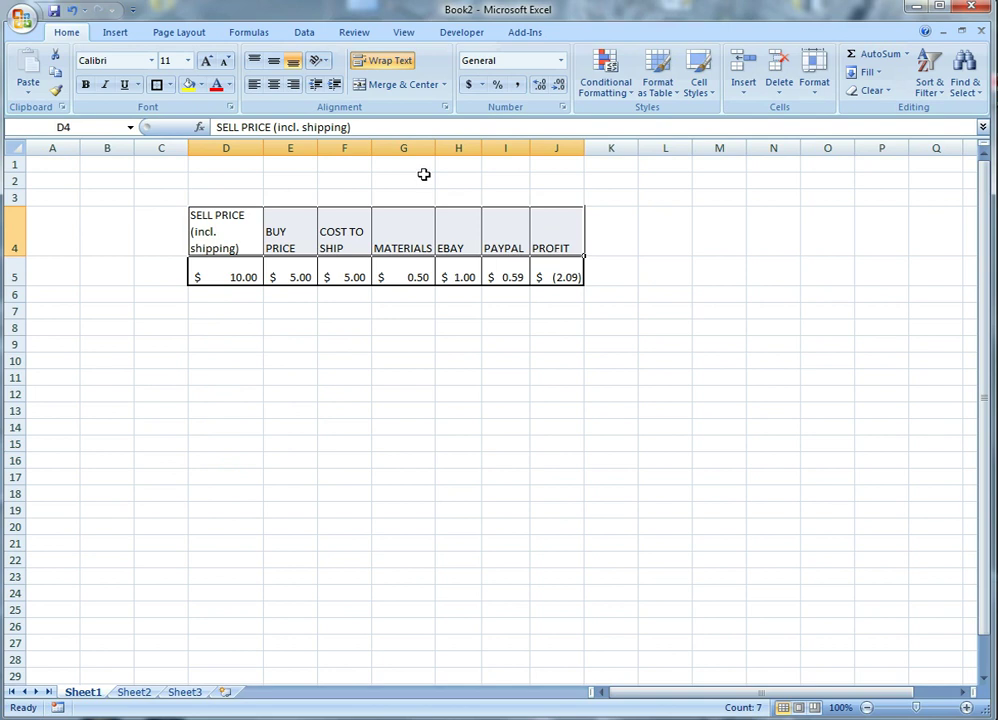
left_click(201, 86)
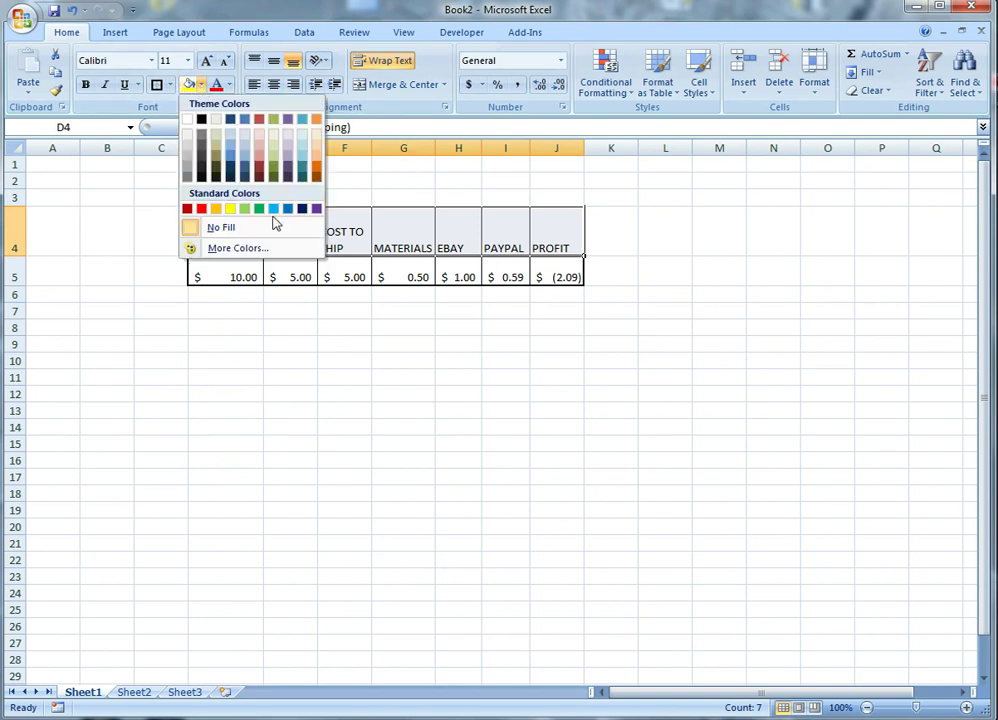
left_click(248, 147)
left_click(290, 327)
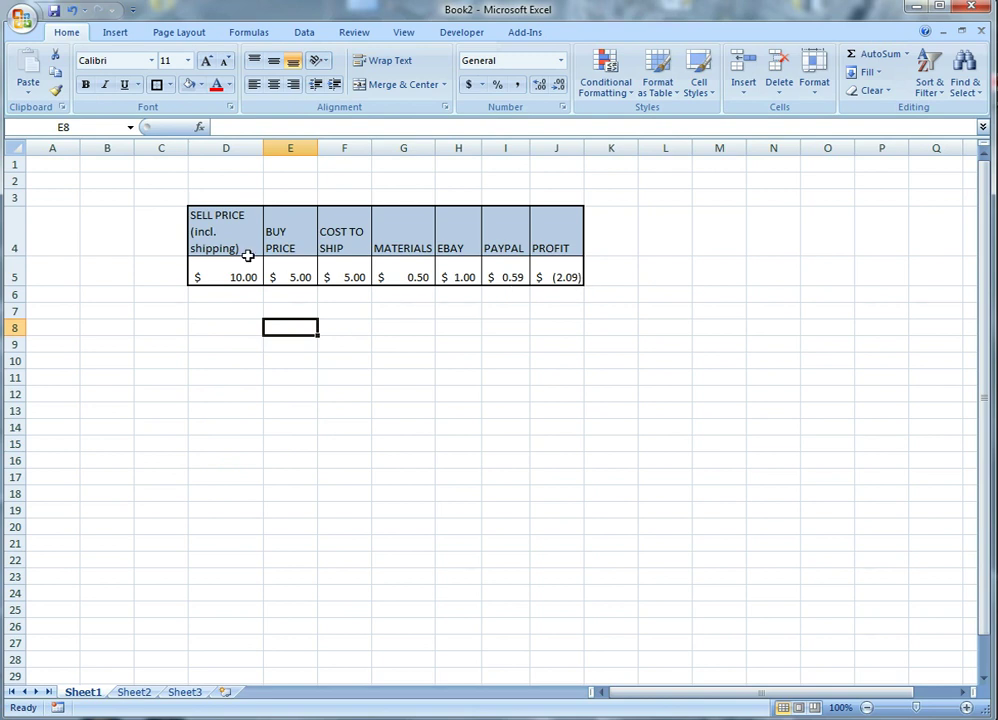
Add a Greater Than 0 rule to J5 with green fill and dark green text.
left_click(566, 274)
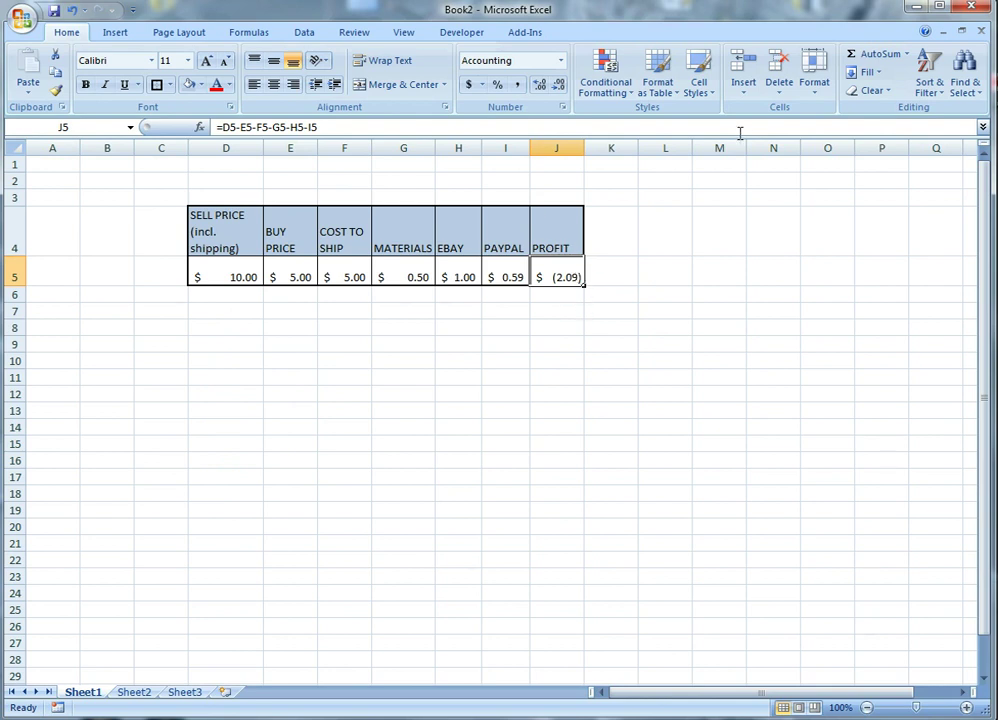
left_click(622, 90)
mouse_move(643, 122)
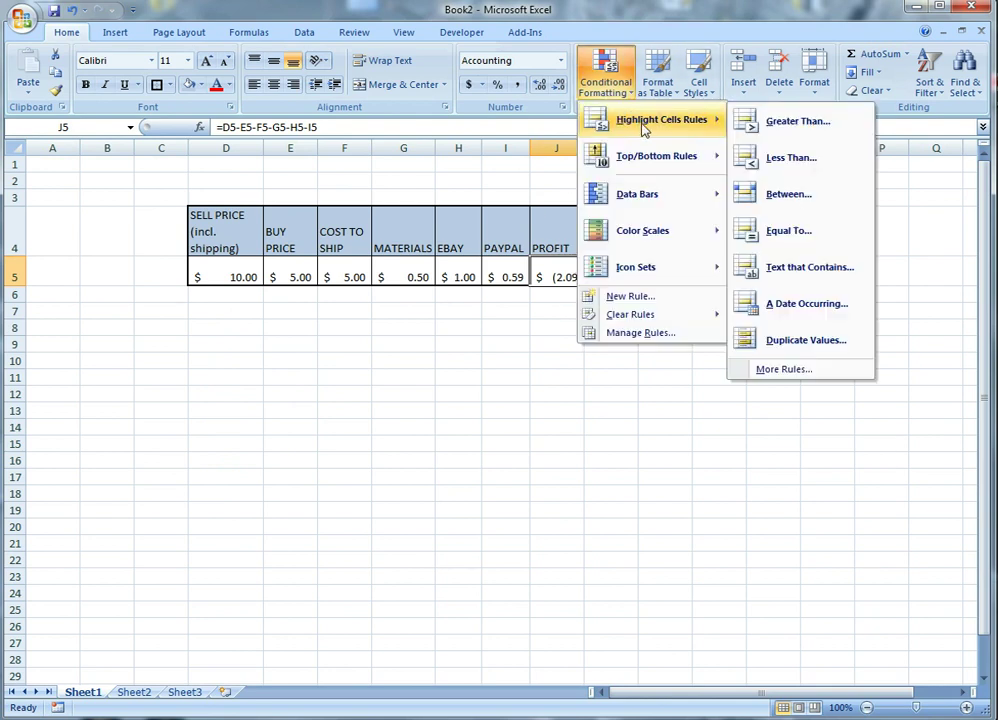
left_click(800, 121)
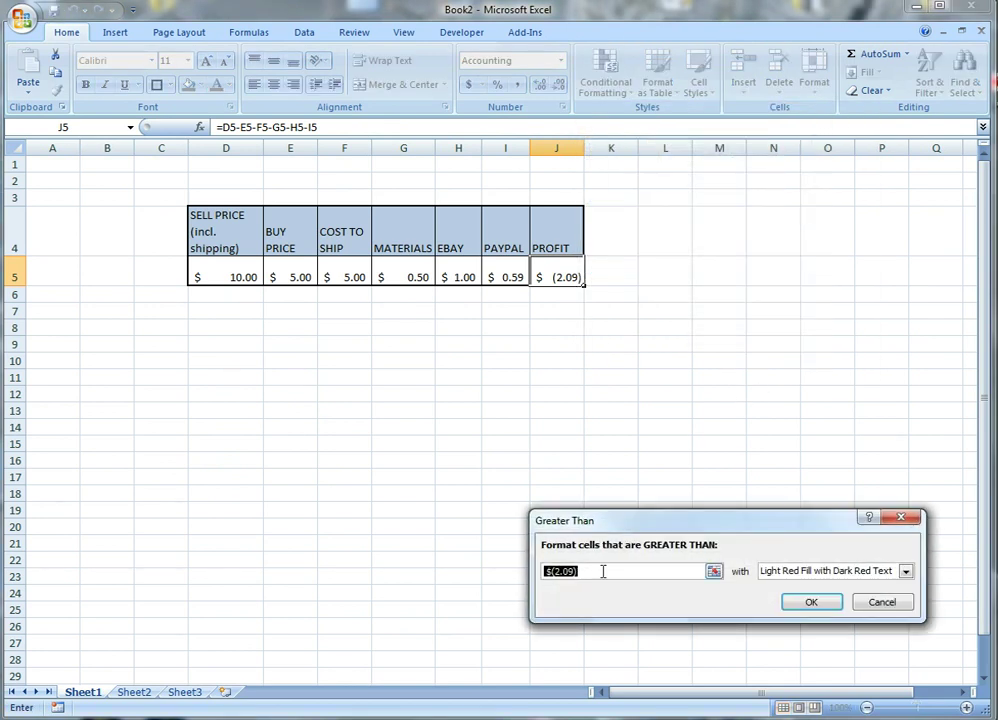
type("0")
left_click(905, 571)
left_click(815, 608)
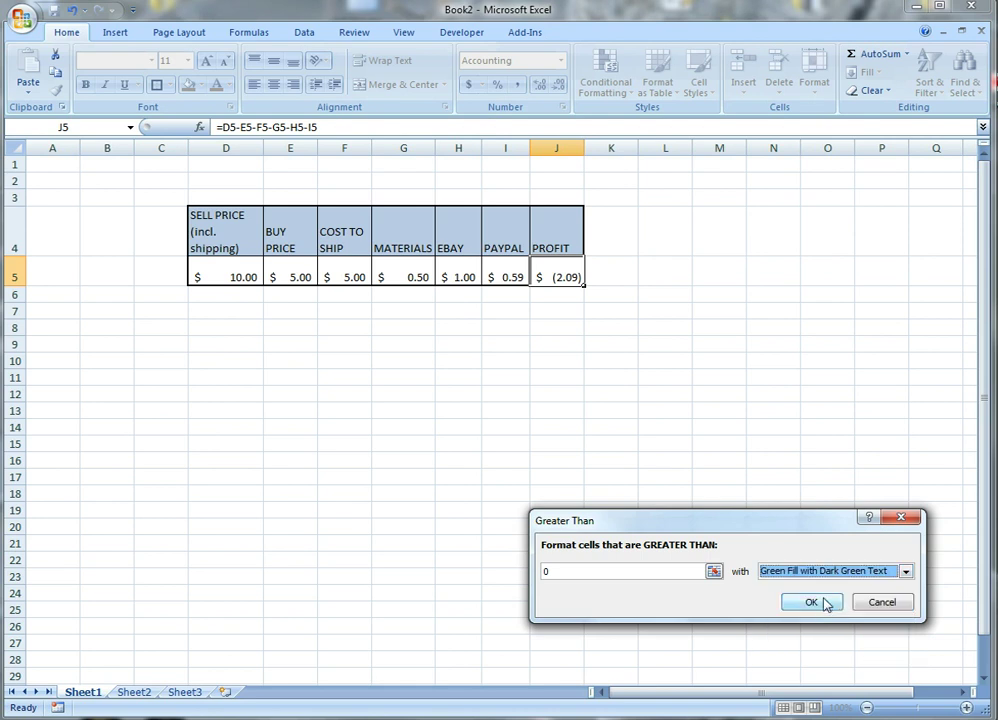
left_click(812, 602)
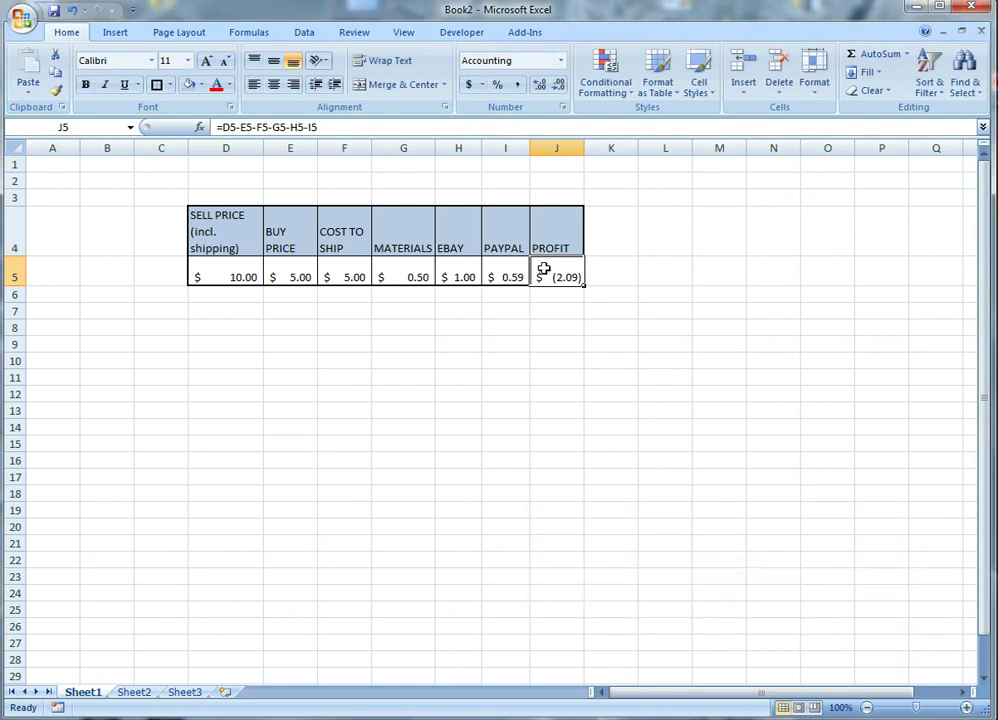
Add a Less Than 0 rule to J5 with light red fill.
left_click(603, 90)
mouse_move(655, 119)
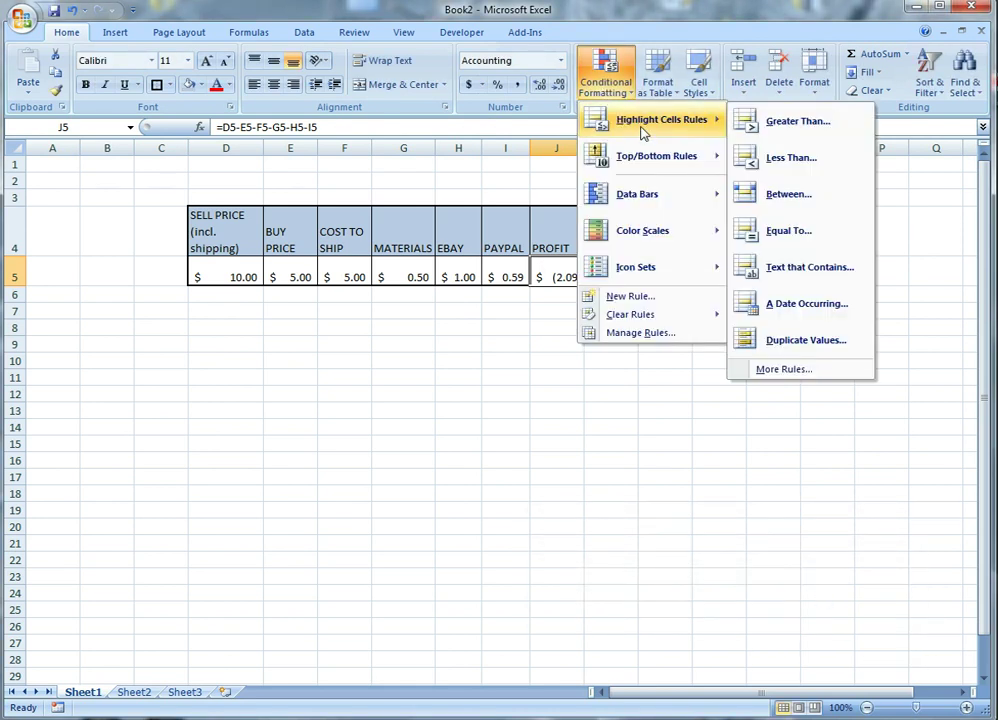
left_click(793, 160)
type("0")
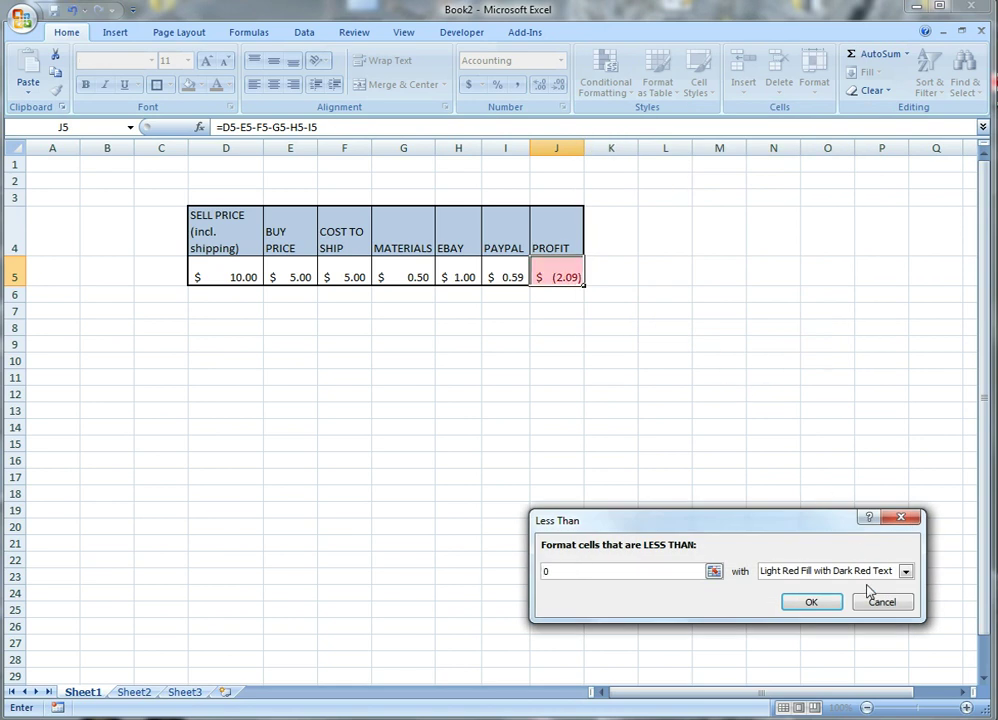
left_click(811, 601)
left_click(555, 312)
Set the D5 sell price to 50 so profit shows $32.75 in green.
left_click(258, 274)
type("50")
key("Return")
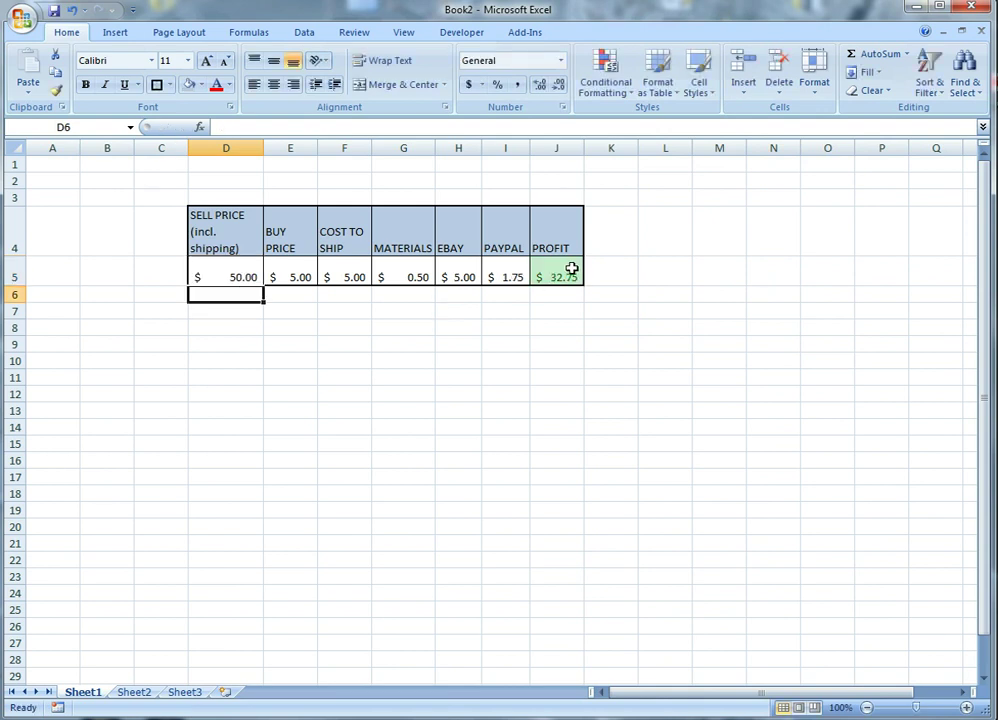
left_click(231, 277)
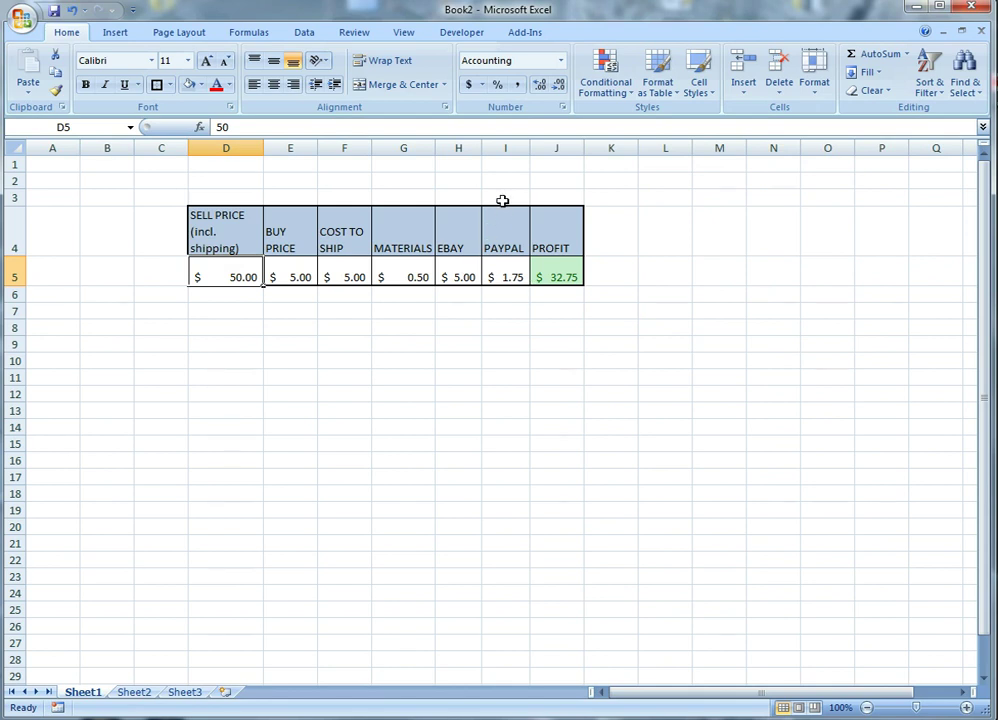
left_click(215, 328)
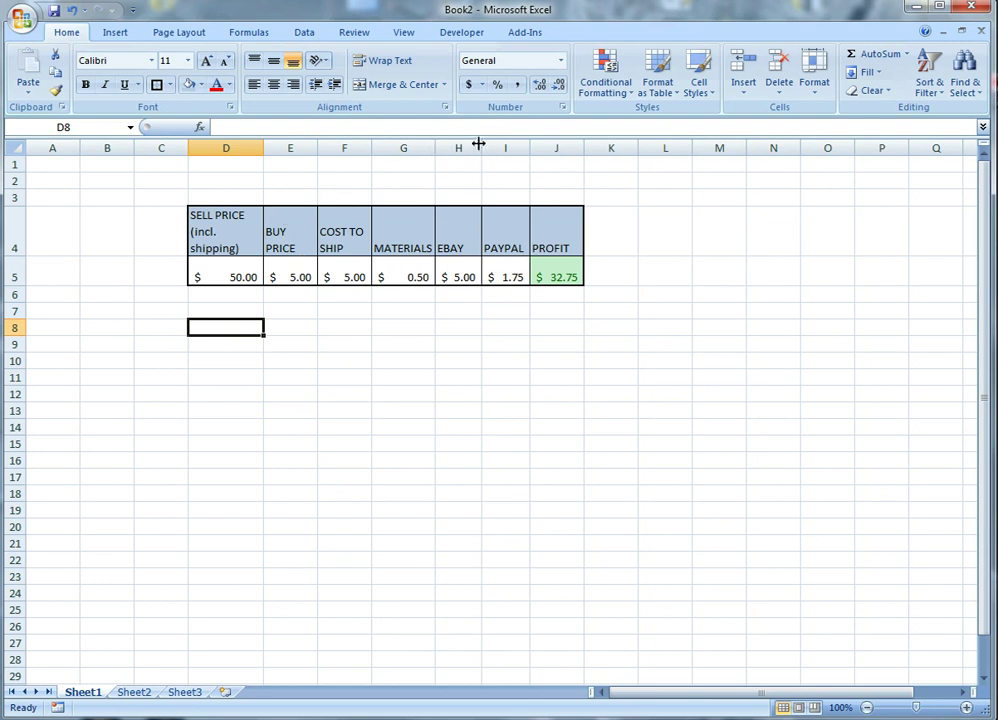
Narrow the EBAY column to a sliver, then test F5 with 0 and restore it to 5.
left_click_drag(481, 147, 453, 148)
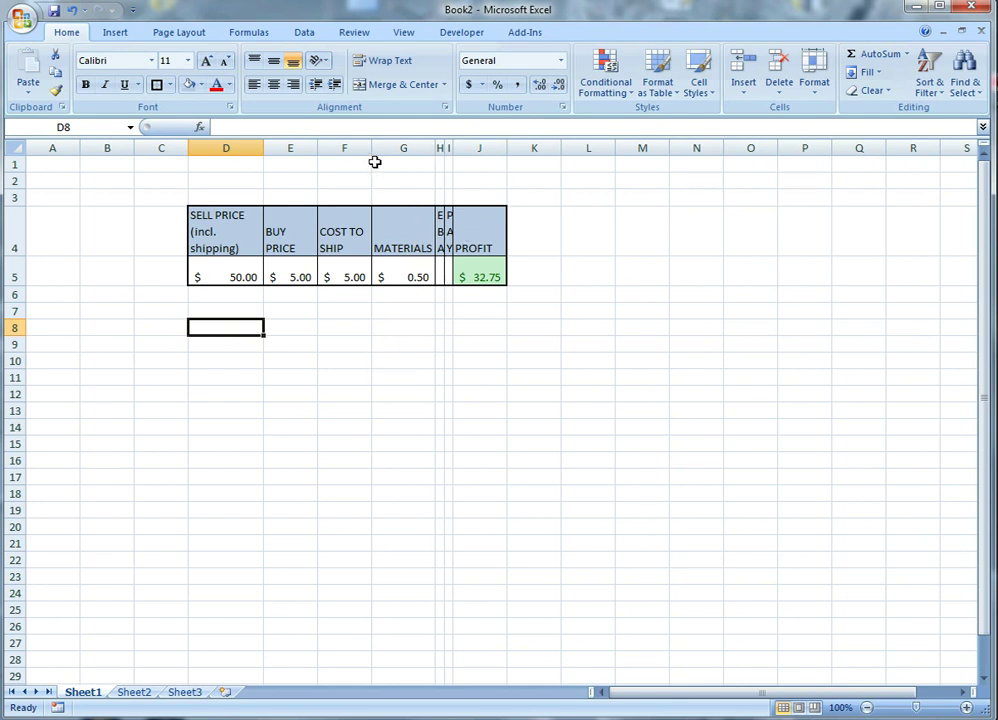
left_click(352, 274)
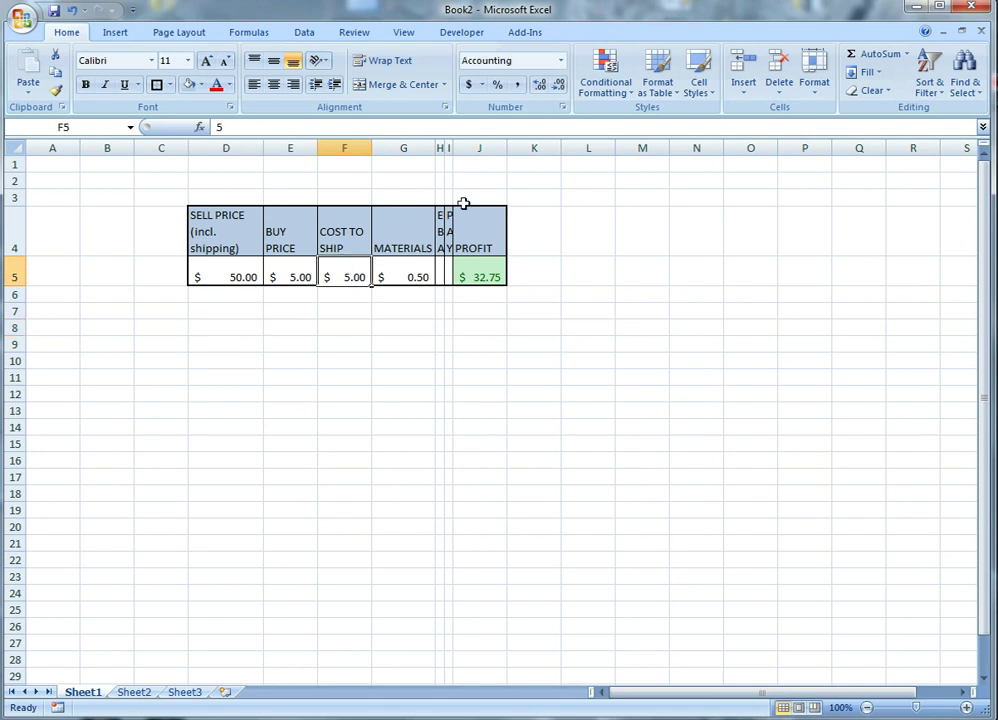
type("0")
key("Return")
left_click(345, 277)
left_click(252, 277)
left_click(362, 271)
type("5")
key("Return")
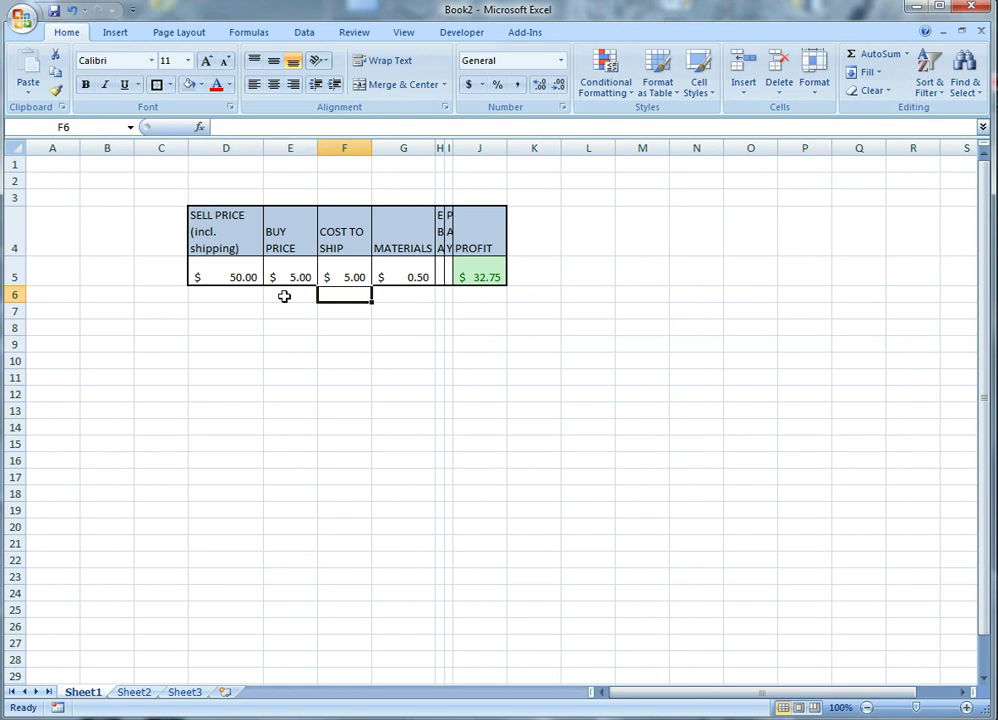
left_click(365, 339)
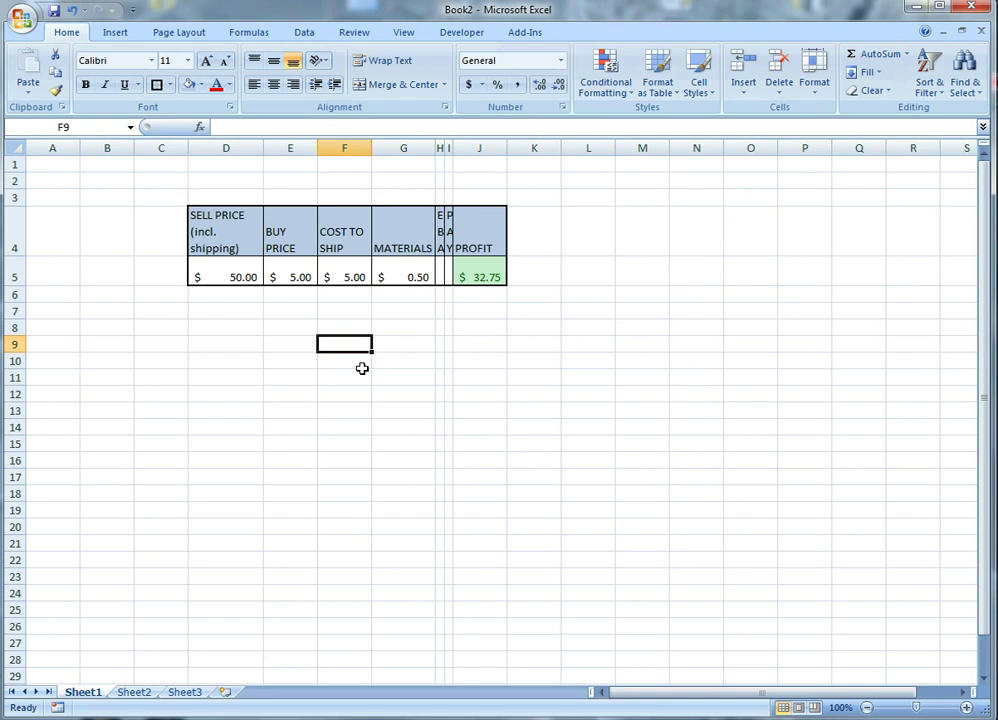
Enter 14 as the sell price in D5 and confirm the J5 profit shows a green $1.39.
left_click(234, 272)
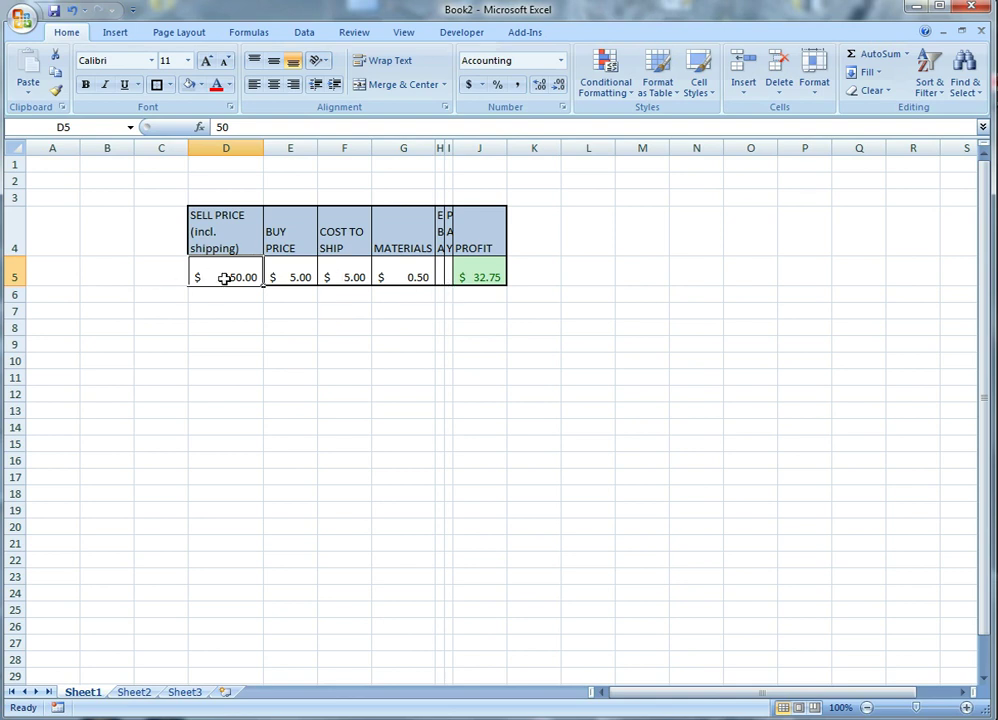
type("14")
key("Return")
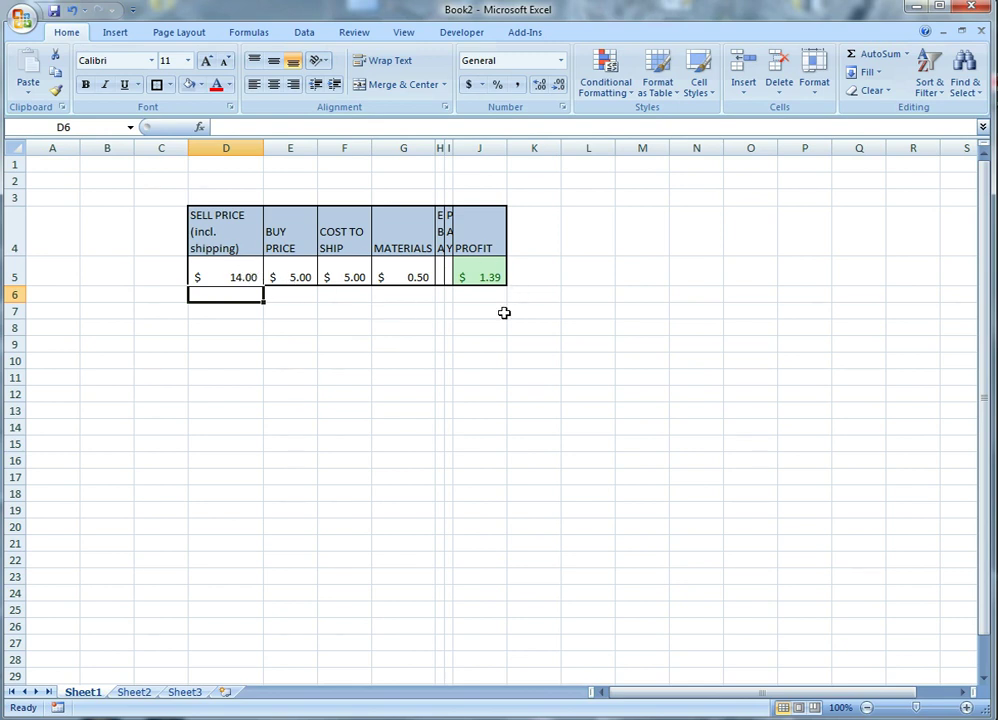
left_click(487, 274)
left_click(486, 312)
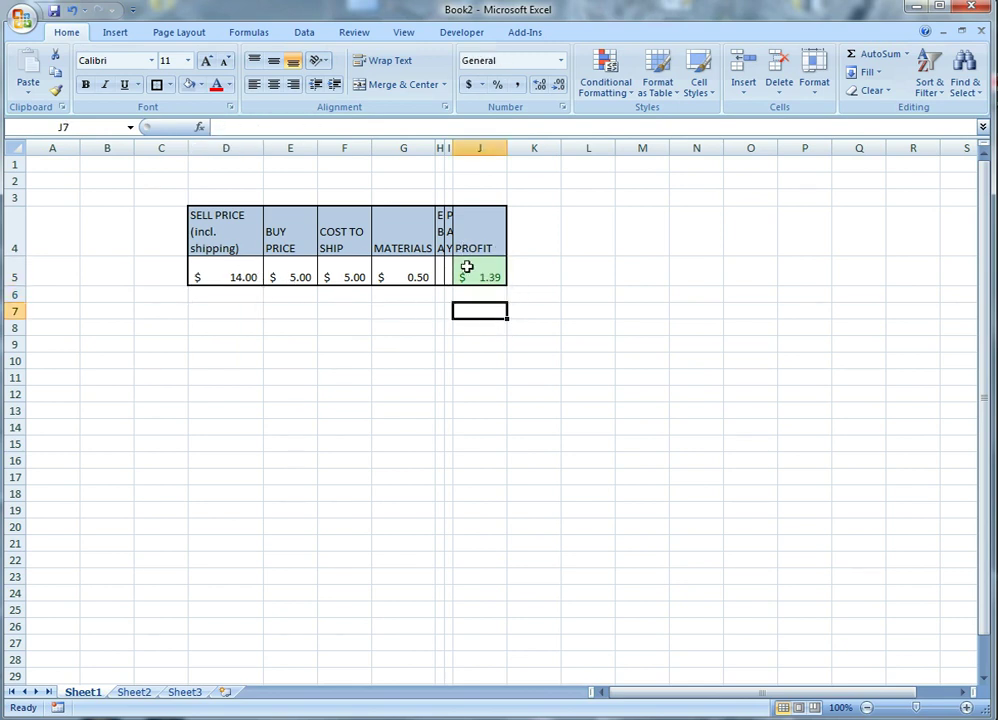
left_click(233, 277)
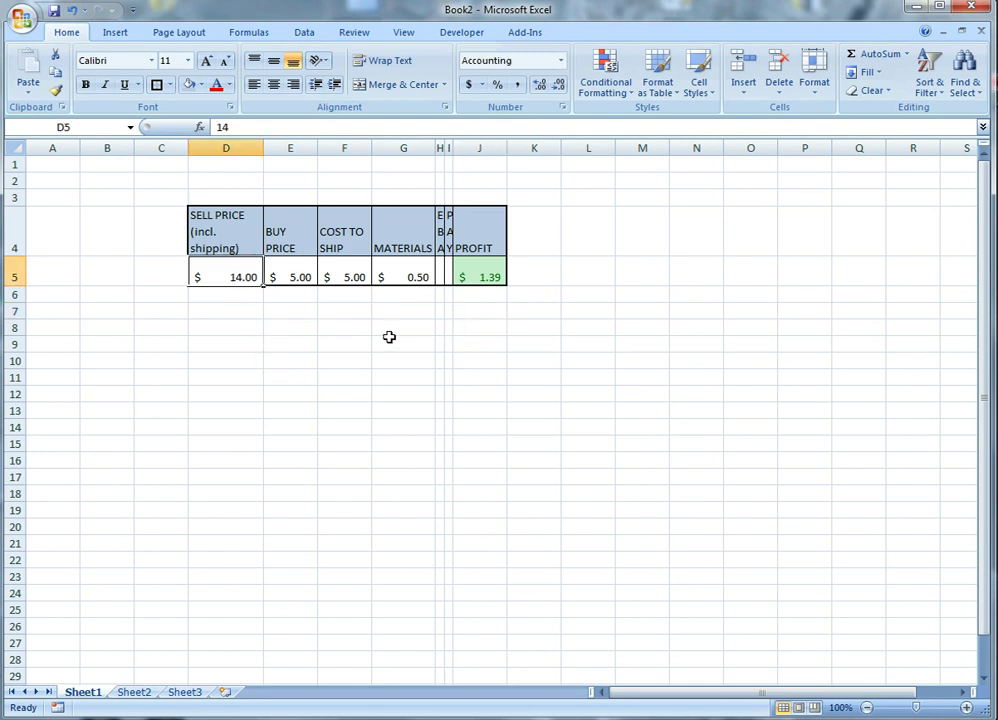
left_click(226, 326)
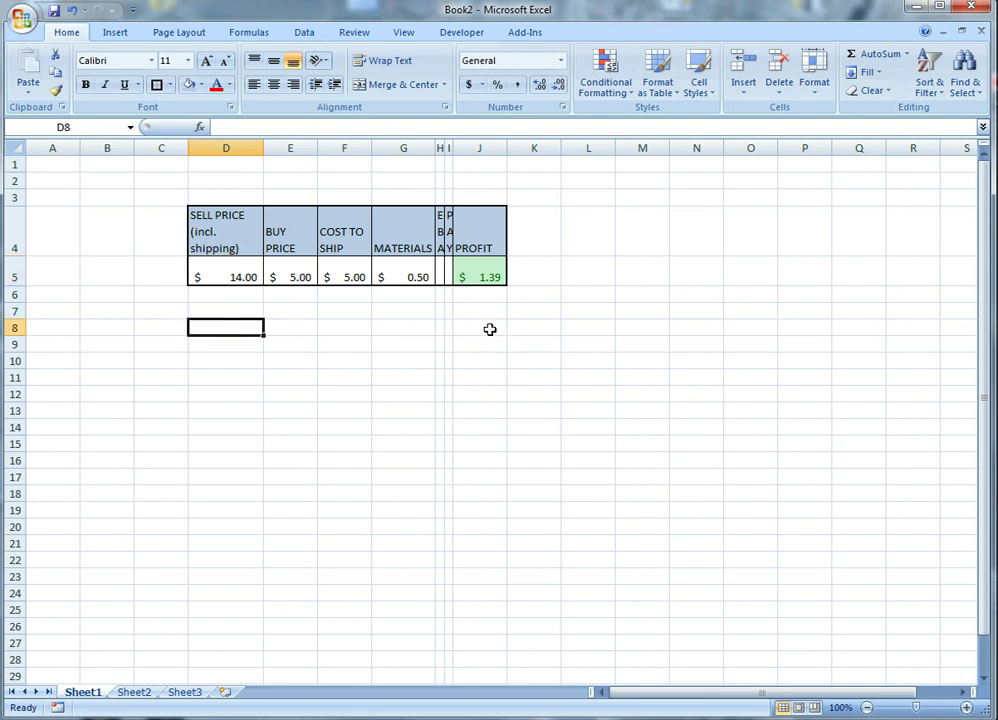